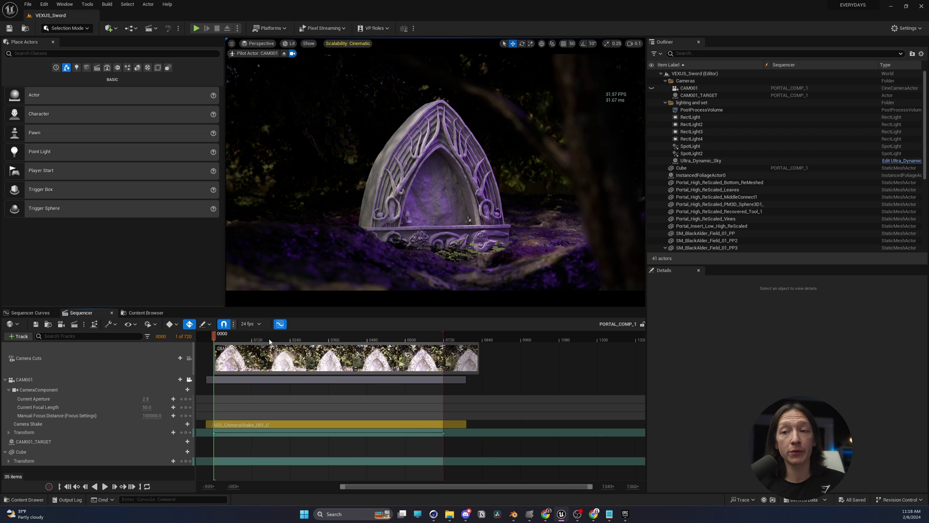
Play and scrub the PORTAL_COMP_1 sequence to frame 205, then select the CAM001 camera track.
{"action": "key", "text": "space"}
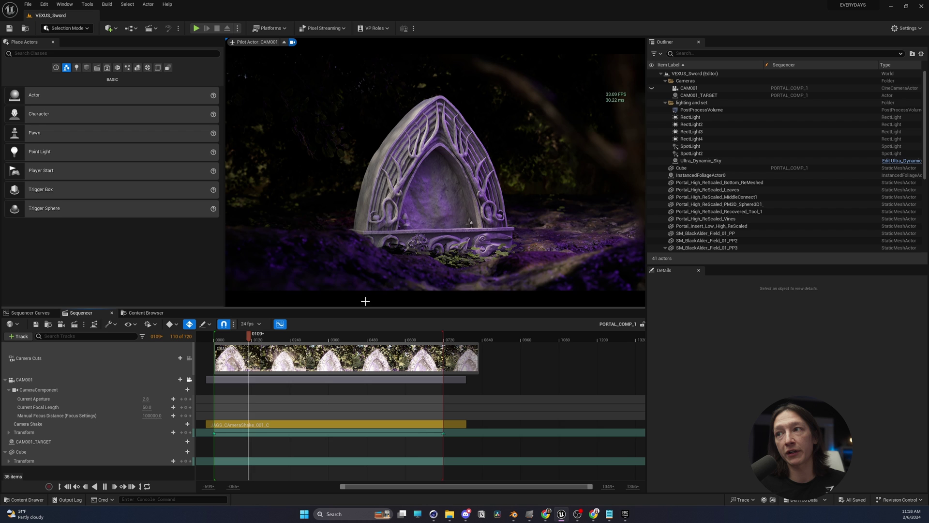
{"action": "left_click_drag", "start_coordinate": [271, 339], "coordinate": [293, 339]}
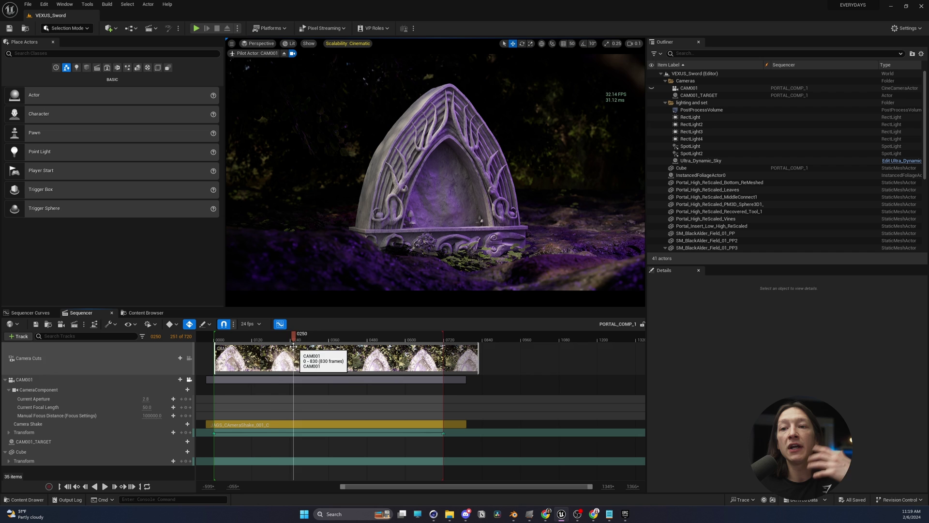
{"action": "key", "text": "comma"}
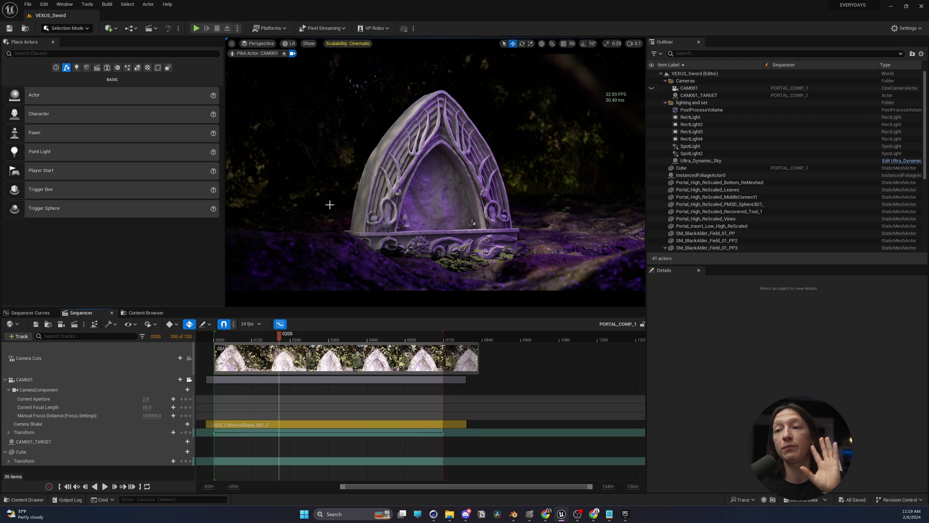
{"action": "left_click", "coordinate": [46, 379]}
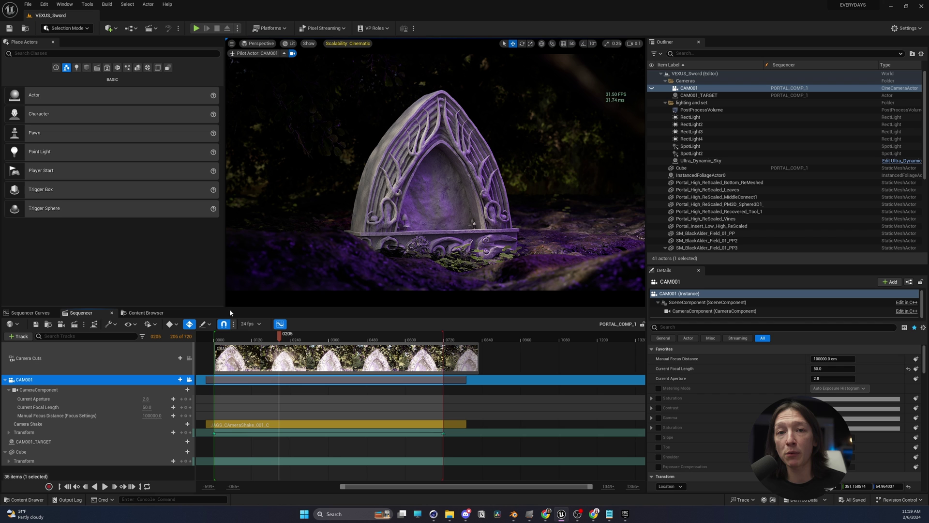
Bake CAM001's transform with a key on every frame across frames 0 to 720.
{"action": "left_click", "coordinate": [250, 340]}
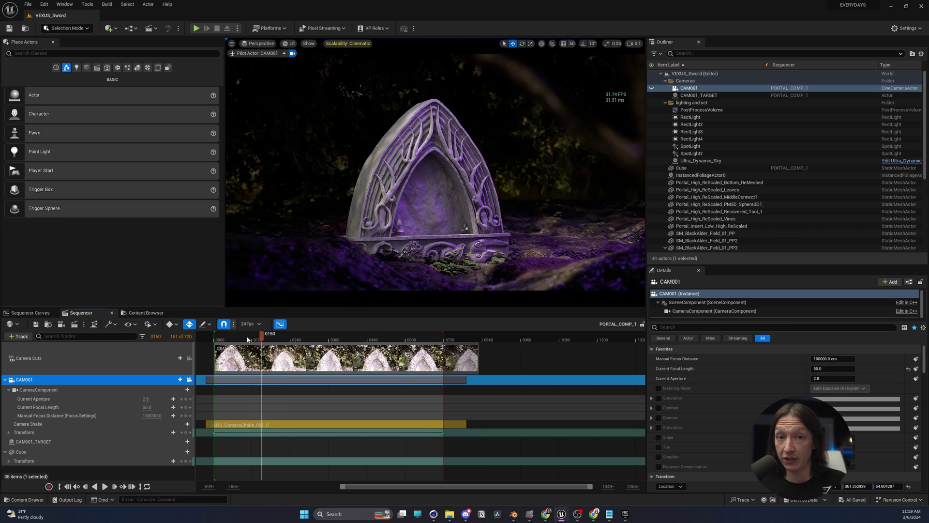
{"action": "left_click", "coordinate": [230, 340]}
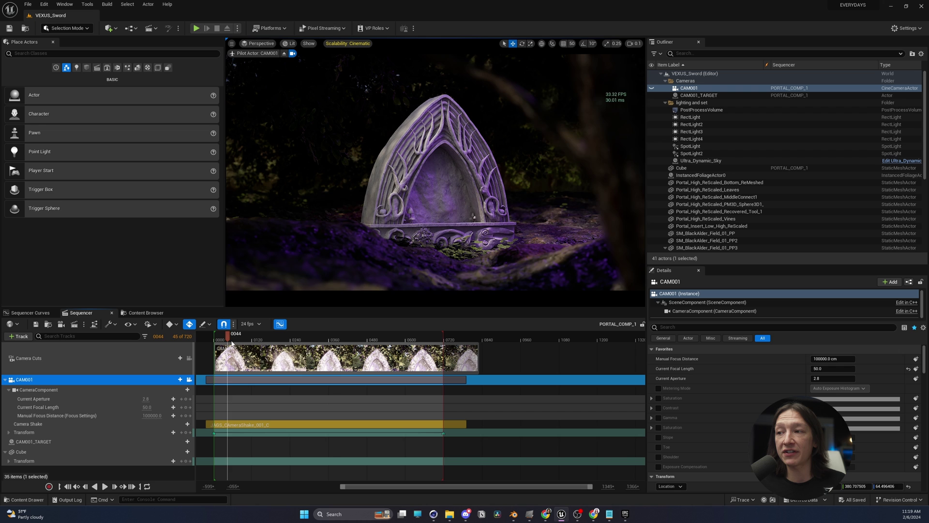
{"action": "left_click", "coordinate": [253, 339]}
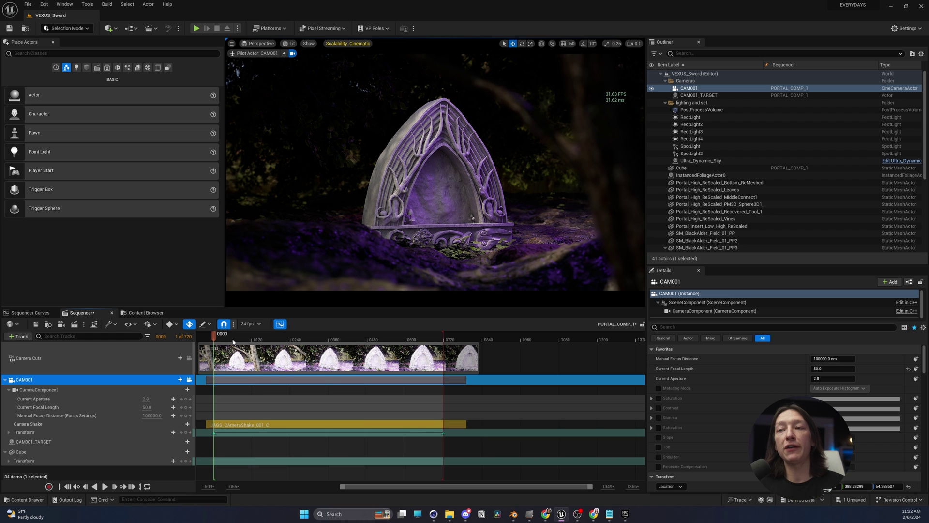
{"action": "left_click", "coordinate": [113, 327]}
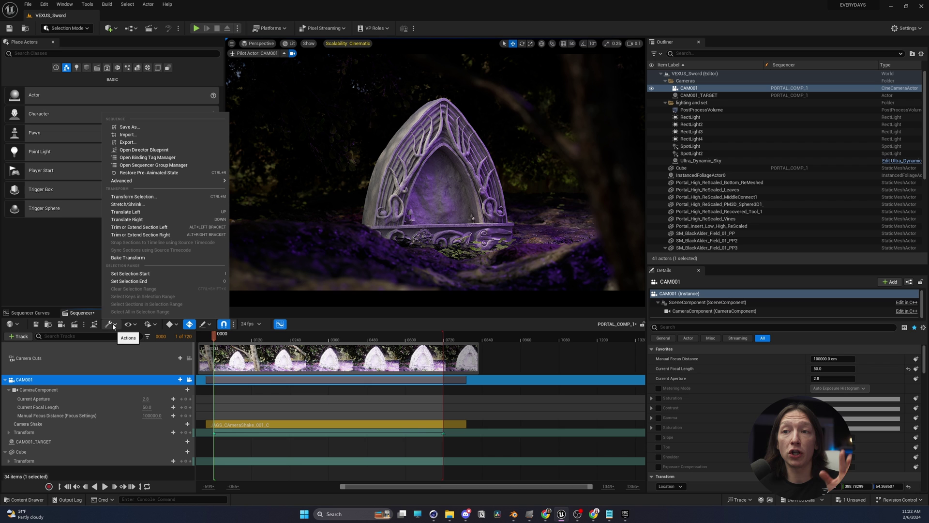
{"action": "left_click", "coordinate": [138, 257]}
{"action": "left_click_drag", "start_coordinate": [138, 254], "coordinate": [269, 218]}
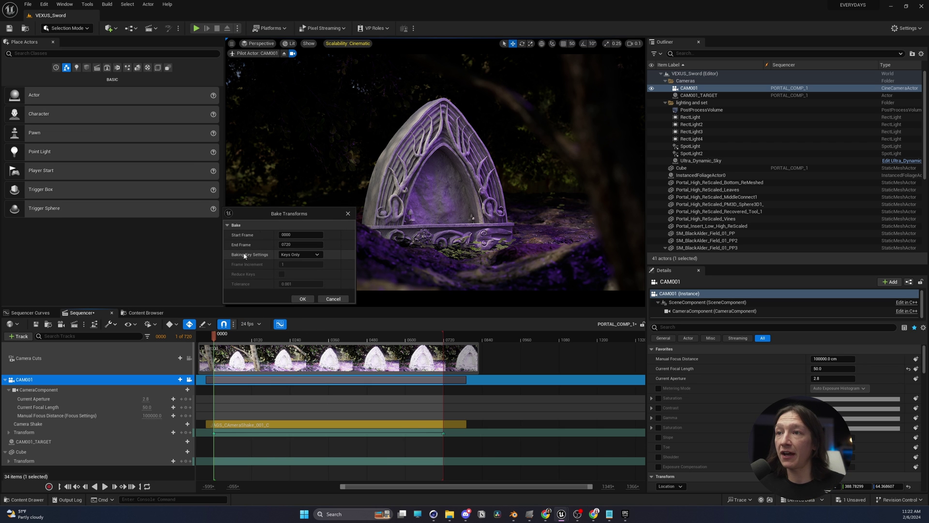
{"action": "left_click", "coordinate": [295, 255]}
{"action": "left_click", "coordinate": [293, 269]}
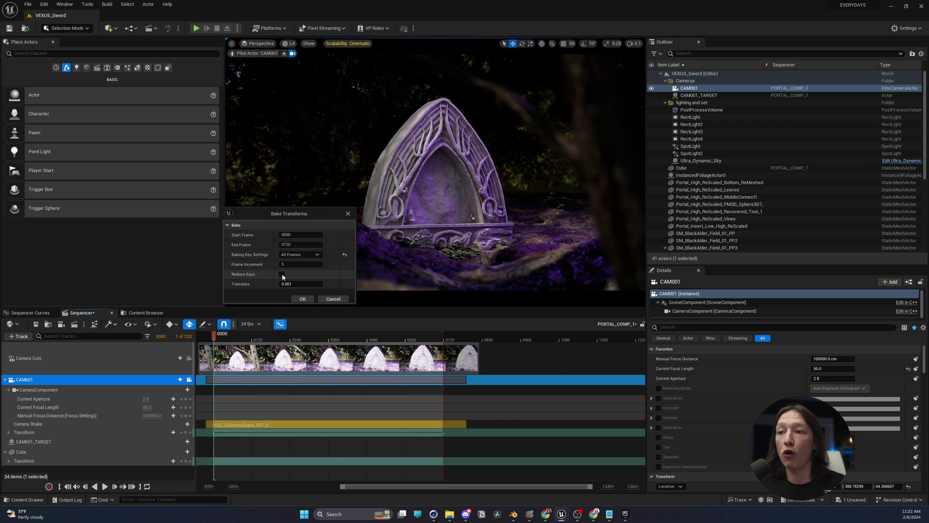
{"action": "left_click", "coordinate": [303, 298]}
Delete CAM001's original Transform track and its Camera Shake track.
{"action": "left_click", "coordinate": [42, 441]}
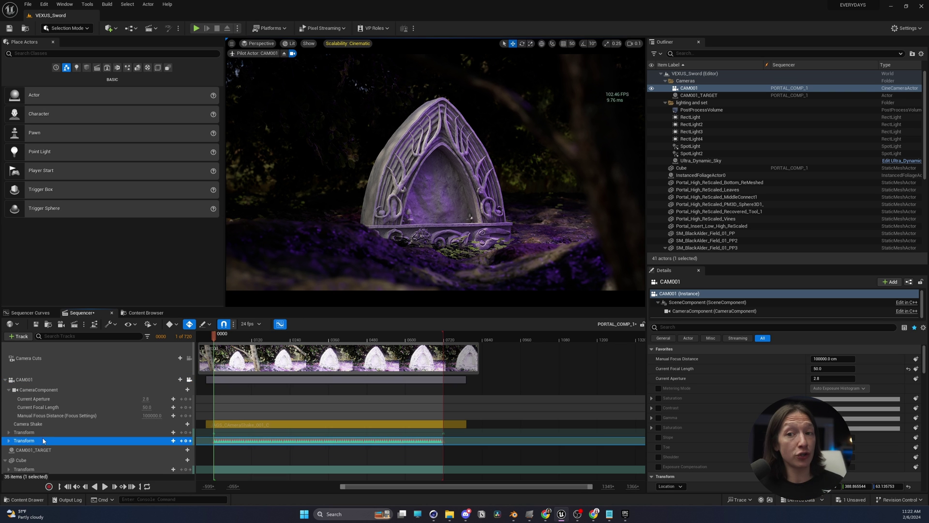
{"action": "left_click", "coordinate": [51, 433]}
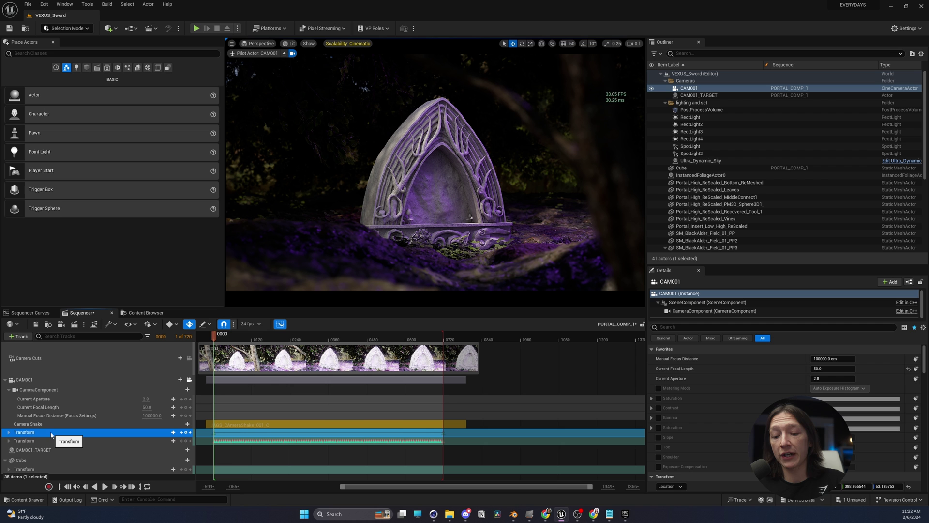
{"action": "key", "text": "Delete"}
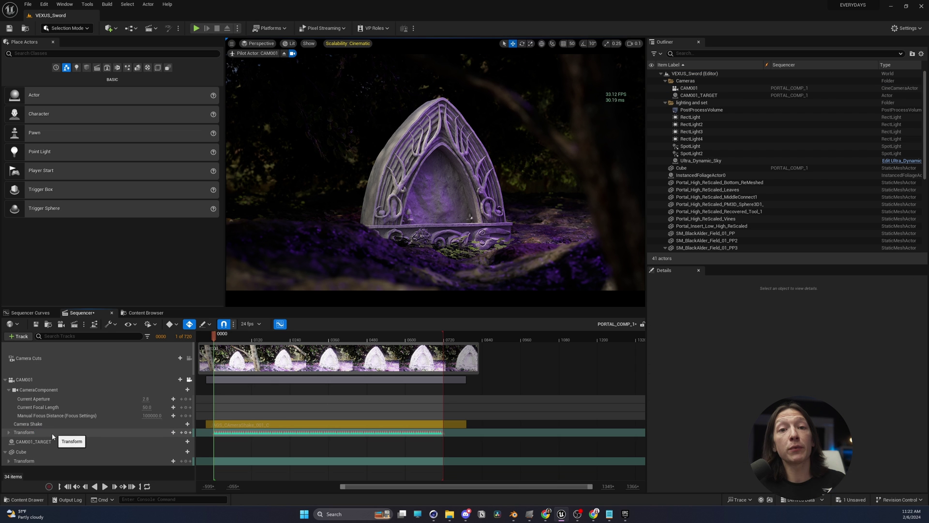
{"action": "left_click", "coordinate": [54, 422]}
{"action": "key", "text": "Delete"}
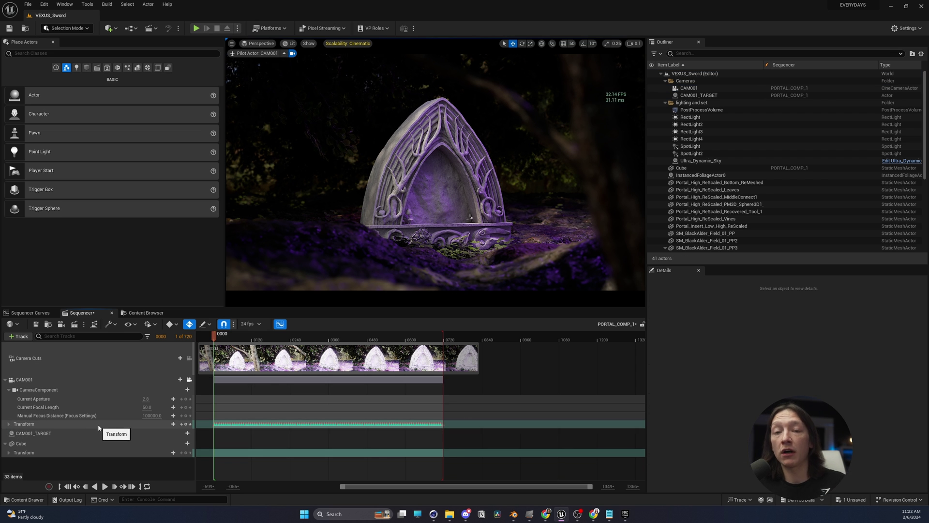
Lock the viewport to Camera Cuts and play the baked CAM001 move, stopping at frame 94.
{"action": "left_click", "coordinate": [189, 359]}
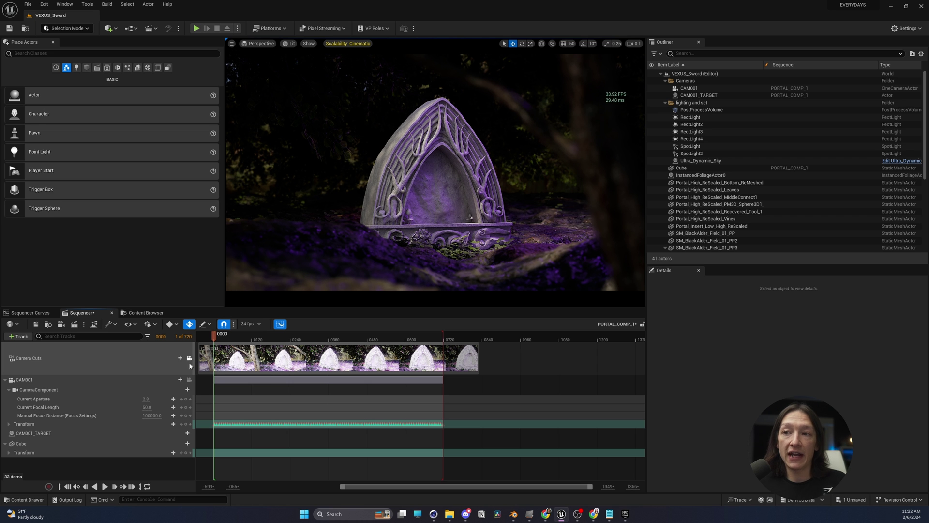
{"action": "key", "text": "space"}
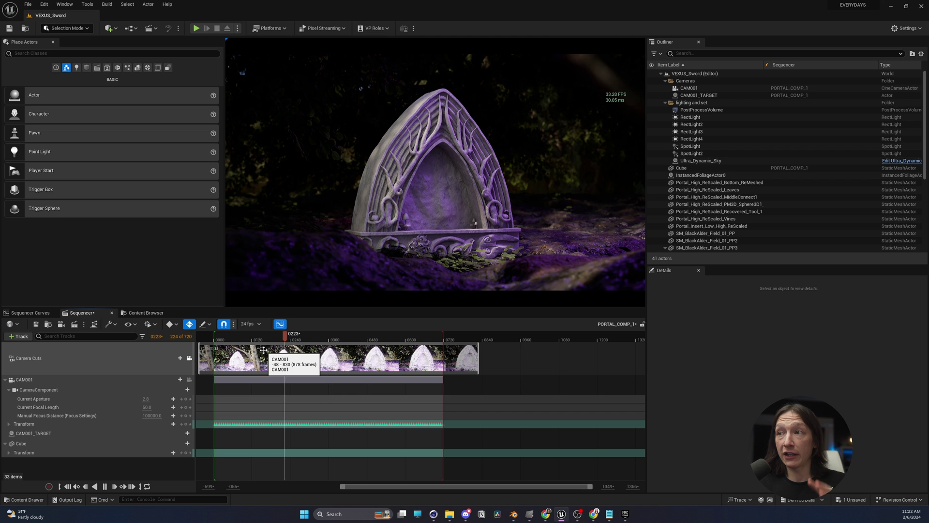
{"action": "key", "text": "space"}
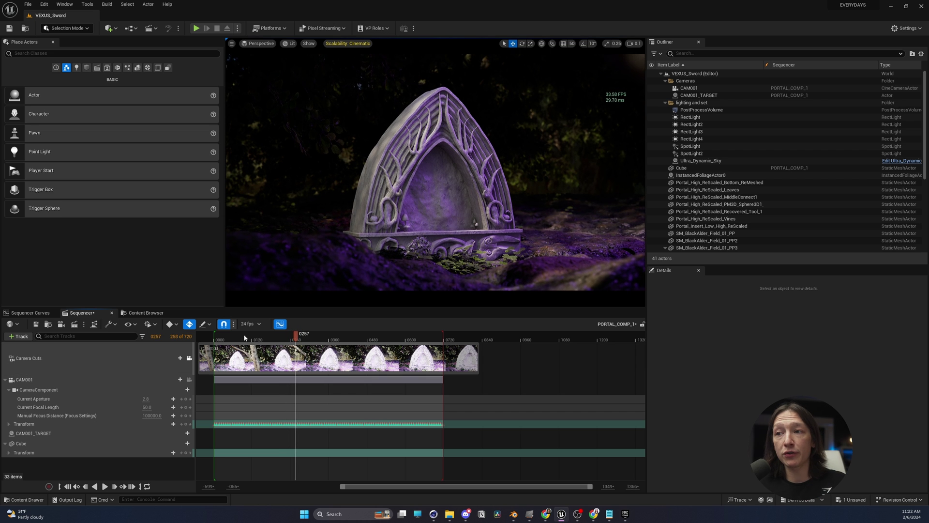
Place an empty Actor with X and Y zeroed, raised to about 58 units high.
{"action": "left_click", "coordinate": [39, 380]}
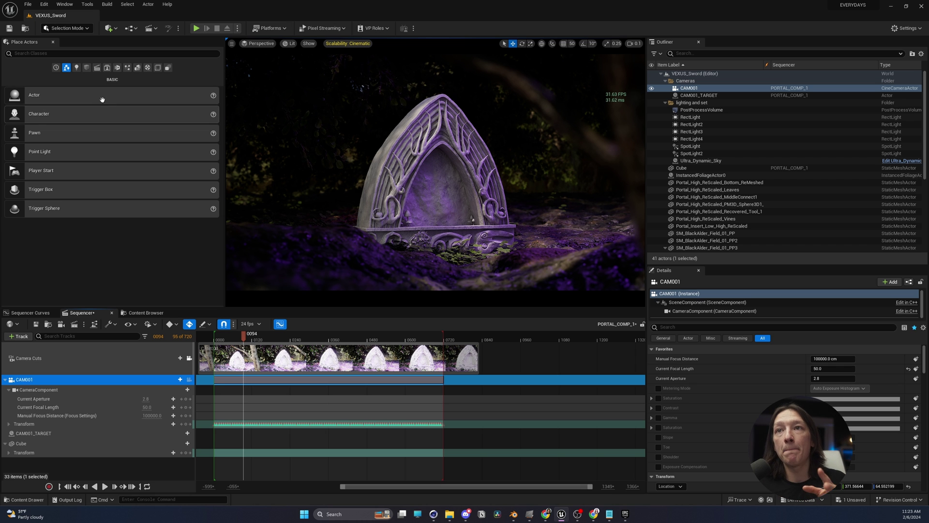
{"action": "left_click_drag", "start_coordinate": [102, 100], "coordinate": [439, 198]}
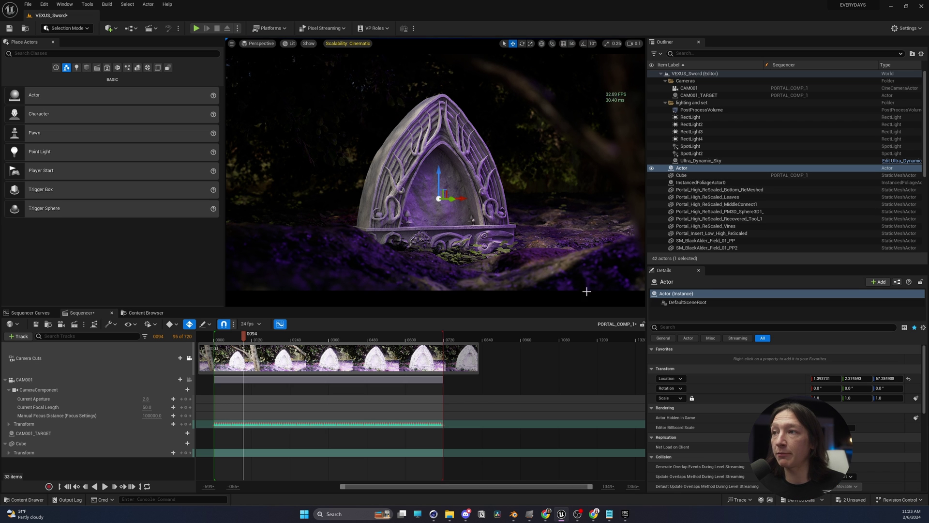
{"action": "left_click", "coordinate": [910, 379]}
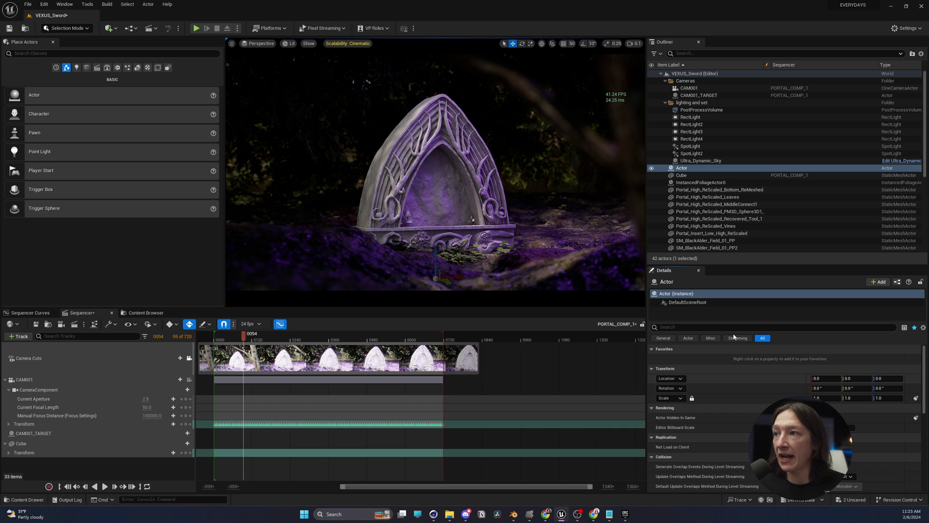
{"action": "left_click_drag", "start_coordinate": [435, 199], "coordinate": [435, 168]}
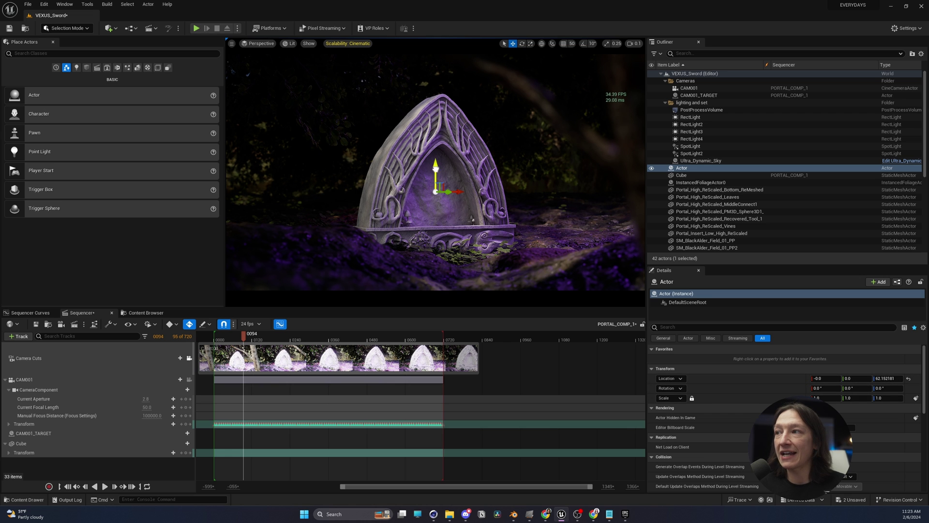
{"action": "left_click_drag", "start_coordinate": [435, 168], "coordinate": [426, 176]}
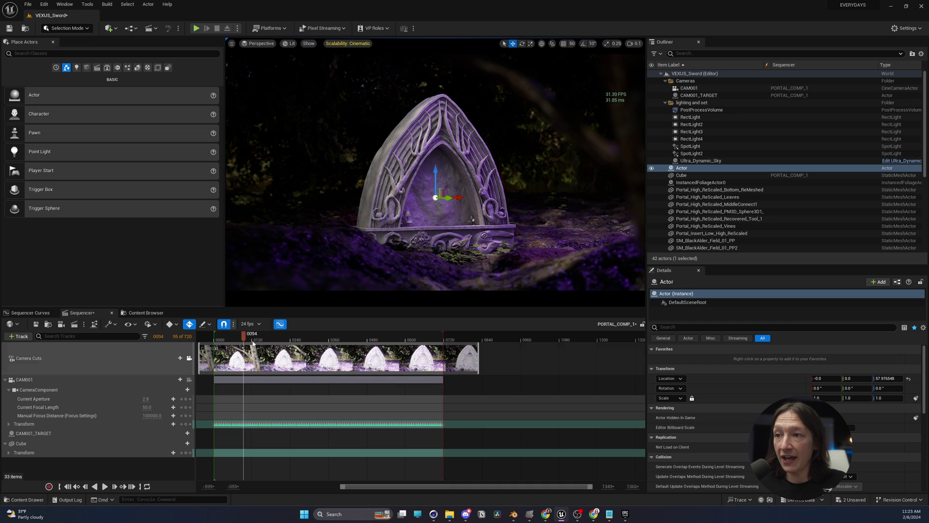
Check the Actor through the sequence camera, recentre it along Y, and show the basic shapes list.
{"action": "left_click", "coordinate": [189, 358]}
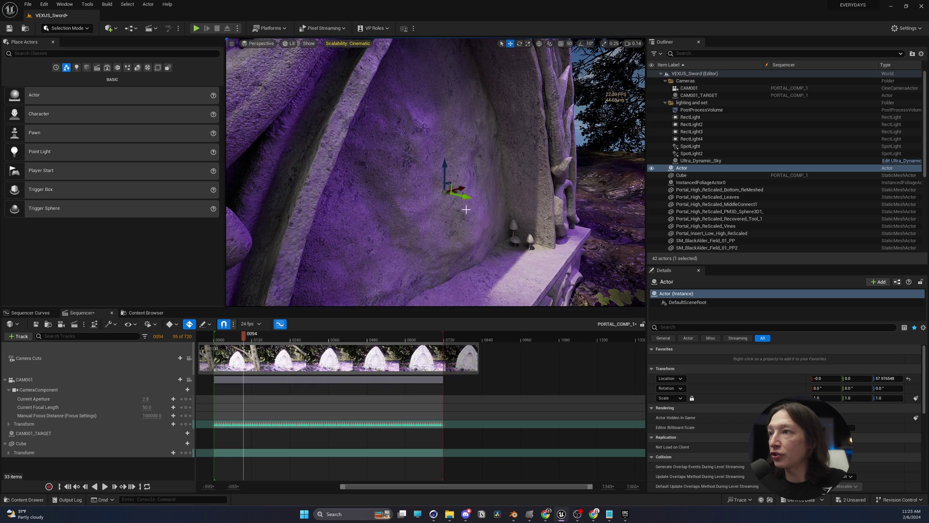
{"action": "left_click_drag", "start_coordinate": [471, 198], "coordinate": [479, 202]}
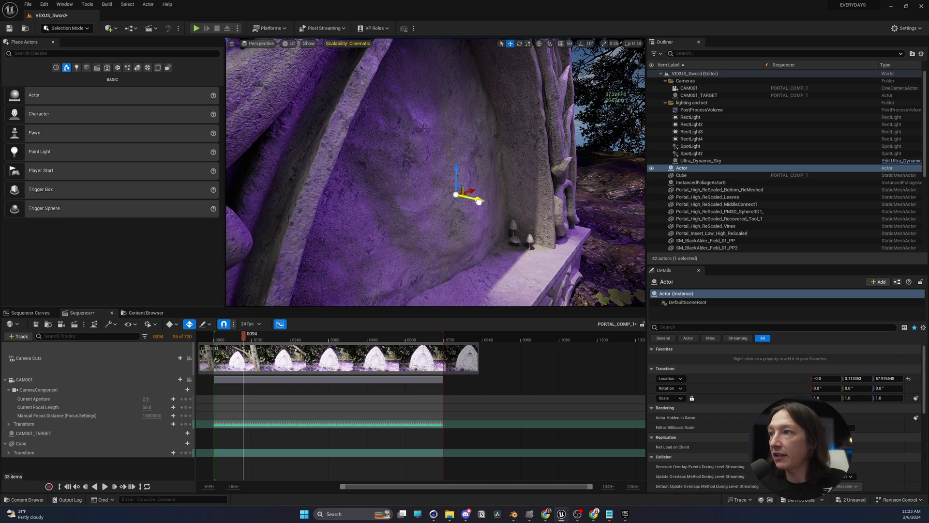
{"action": "left_click", "coordinate": [89, 68]}
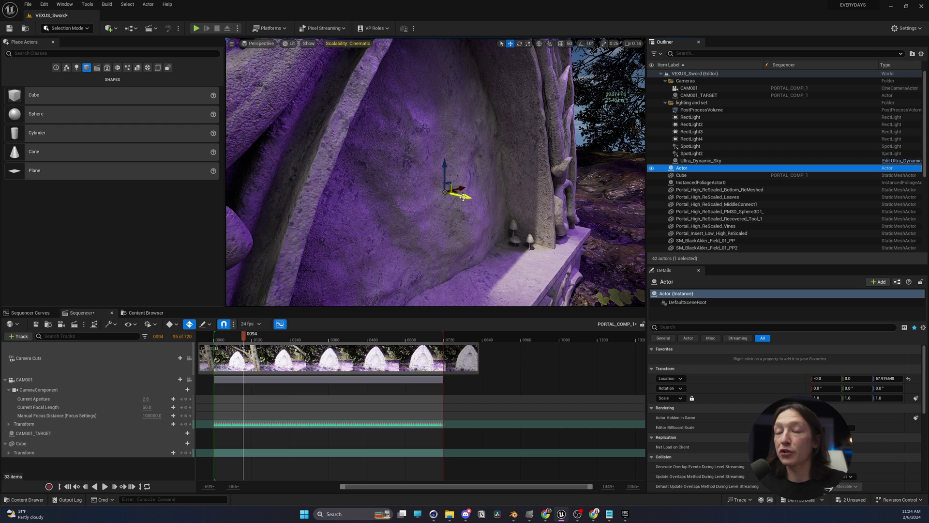
{"action": "left_click_drag", "start_coordinate": [477, 199], "coordinate": [468, 198]}
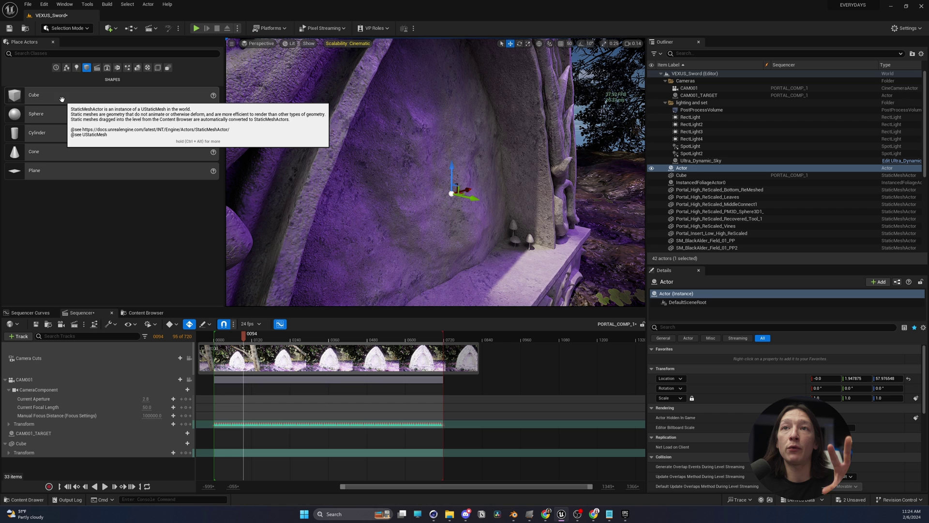
Add a Cube at the Actor, make it Movable, and zero its location.
{"action": "left_click_drag", "start_coordinate": [62, 99], "coordinate": [438, 187]}
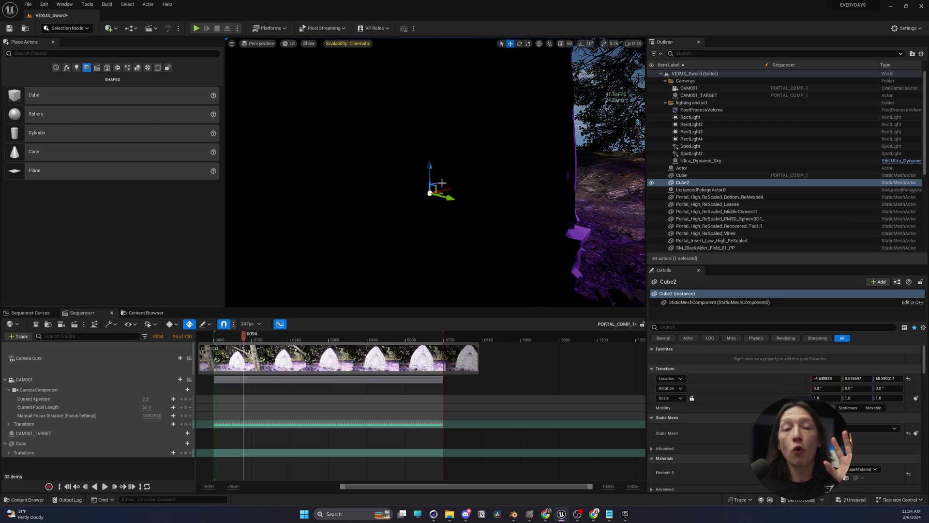
{"action": "left_click", "coordinate": [687, 183]}
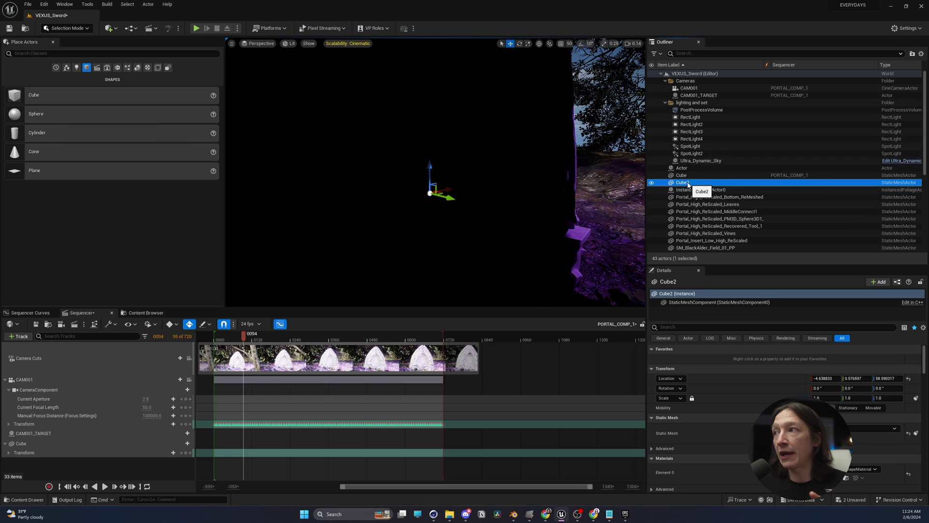
{"action": "left_click_drag", "start_coordinate": [688, 183], "coordinate": [685, 174]}
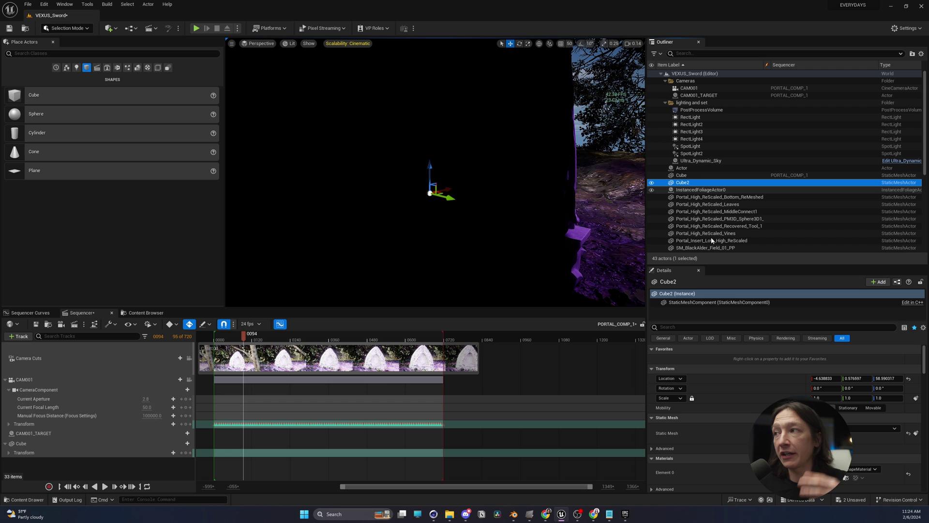
{"action": "left_click", "coordinate": [877, 408]}
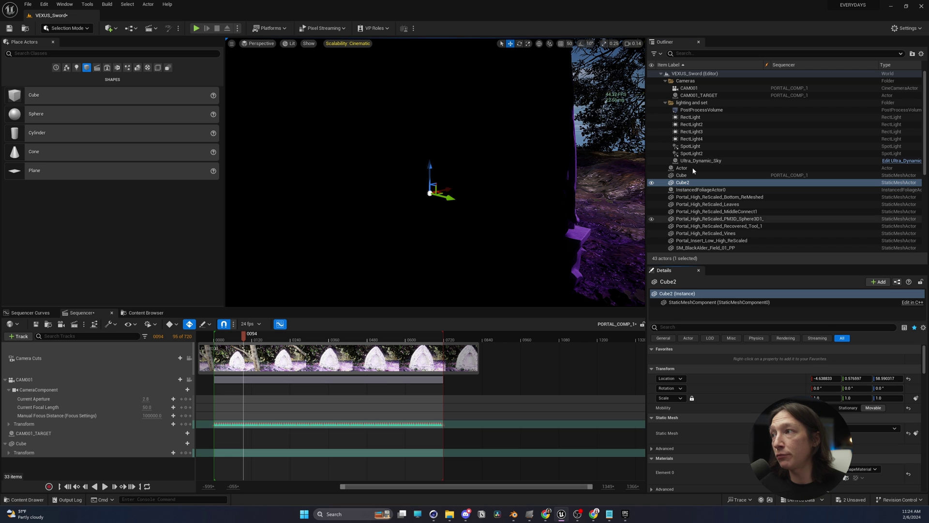
{"action": "left_click_drag", "start_coordinate": [683, 183], "coordinate": [682, 170]}
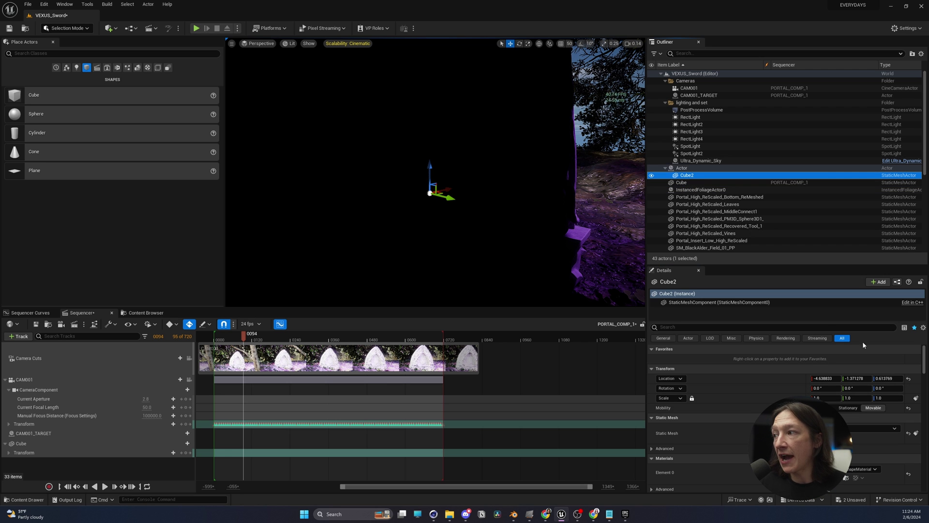
{"action": "left_click", "coordinate": [909, 379]}
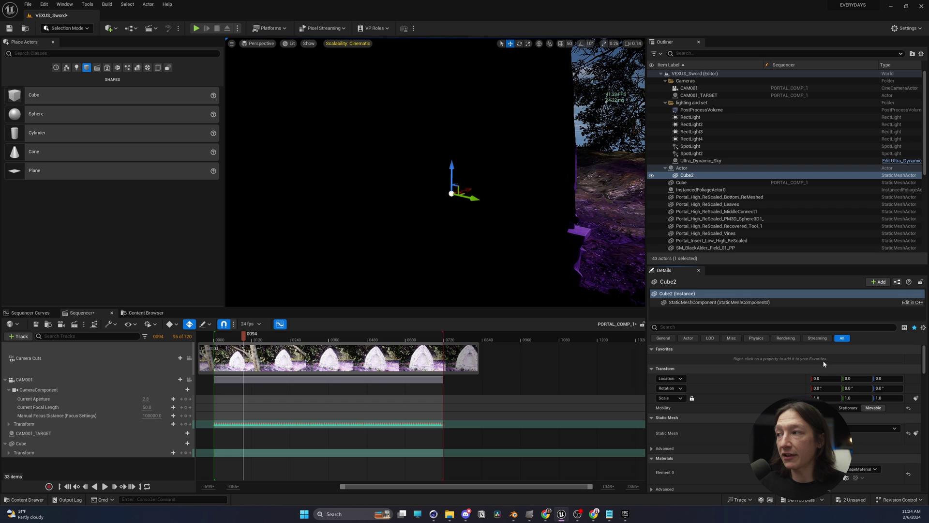
{"action": "left_click_drag", "start_coordinate": [687, 176], "coordinate": [689, 185]}
Rename Cube2 to Footage_Center and set its uniform scale to 0.1.
{"action": "left_click", "coordinate": [688, 184]}
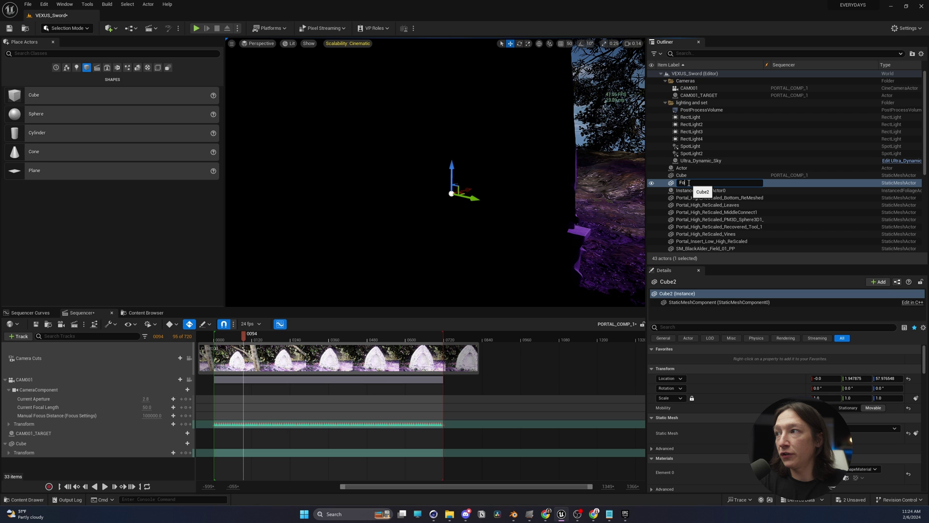
{"action": "type", "text": "Footage_Center"}
{"action": "key", "text": "Return"}
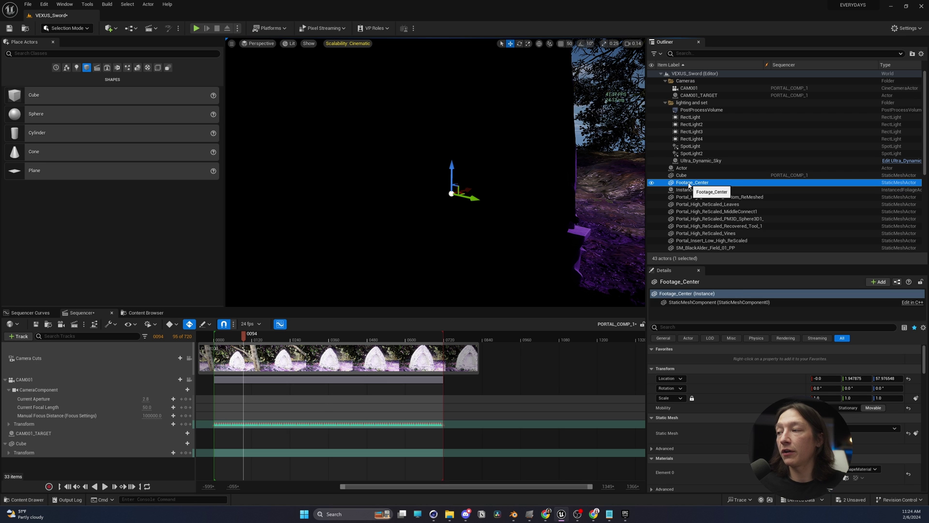
{"action": "left_click", "coordinate": [829, 397]}
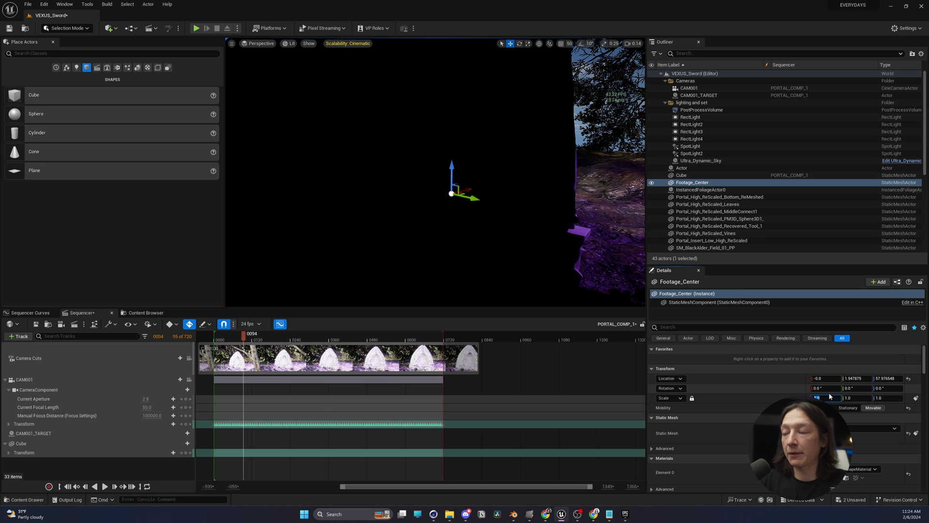
{"action": "type", "text": "0.1"}
{"action": "key", "text": "Tab"}
{"action": "key", "text": "Tab"}
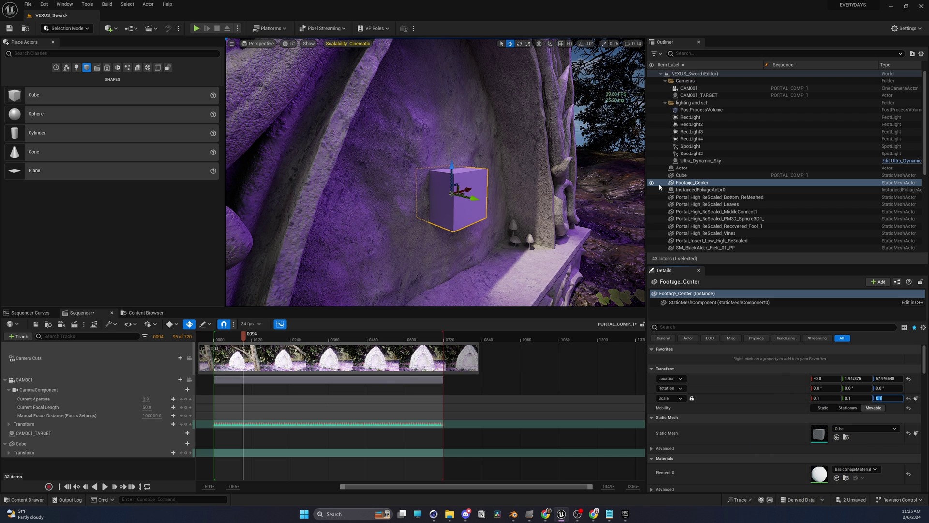
Add Footage_Center as a Sequencer track, delete the old Cube track, and preview the sequence.
{"action": "left_click", "coordinate": [677, 182]}
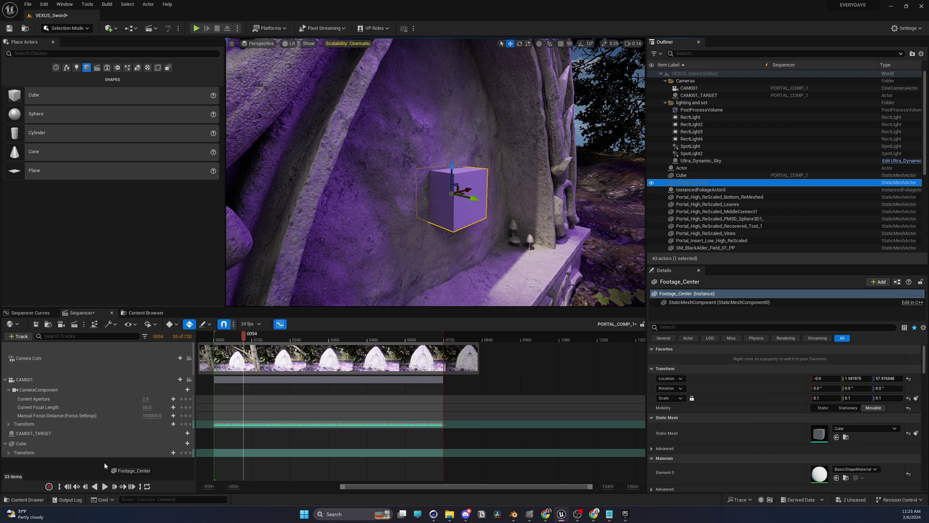
{"action": "left_click_drag", "start_coordinate": [105, 466], "coordinate": [106, 464]}
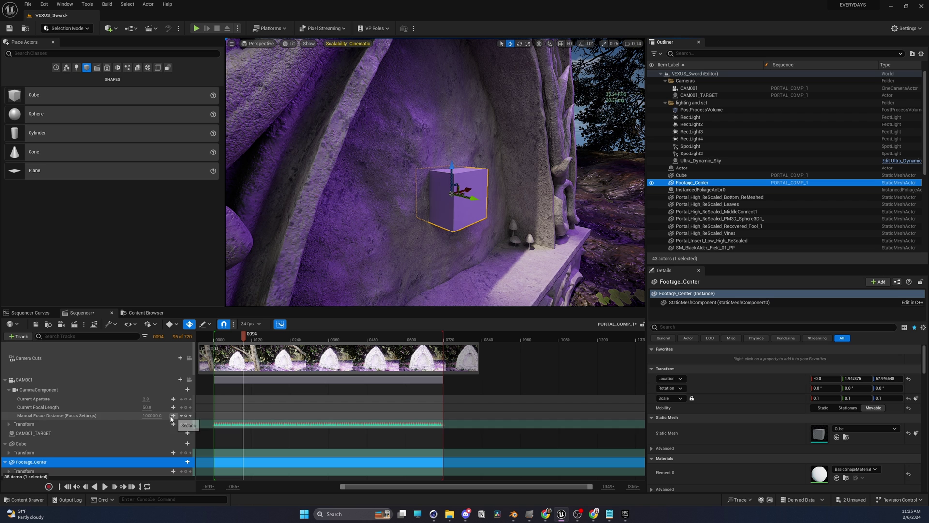
{"action": "left_click", "coordinate": [42, 443]}
{"action": "key", "text": "Delete"}
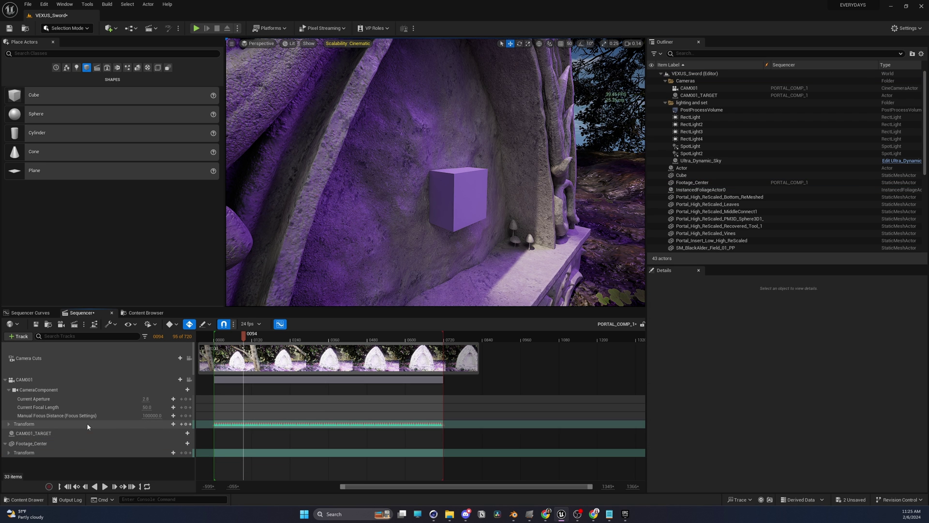
{"action": "left_click", "coordinate": [188, 358]}
{"action": "key", "text": "Up"}
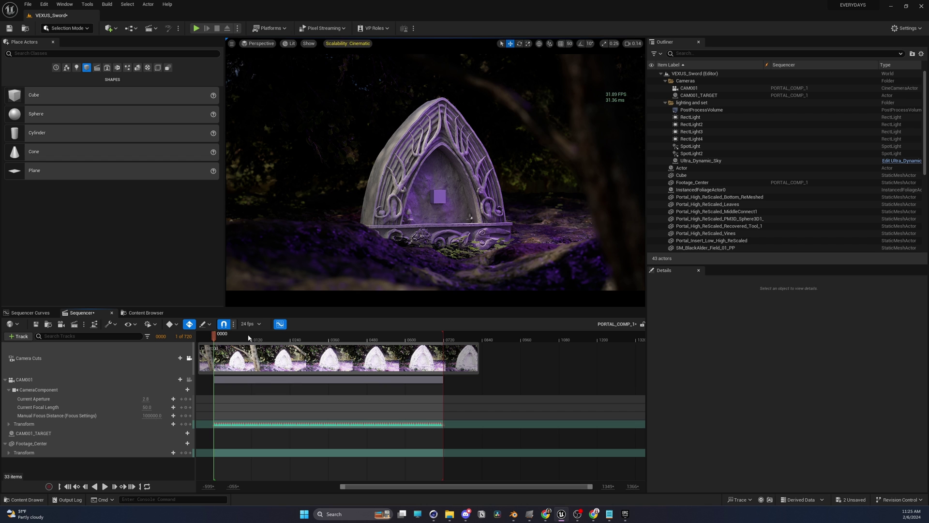
{"action": "key", "text": "space"}
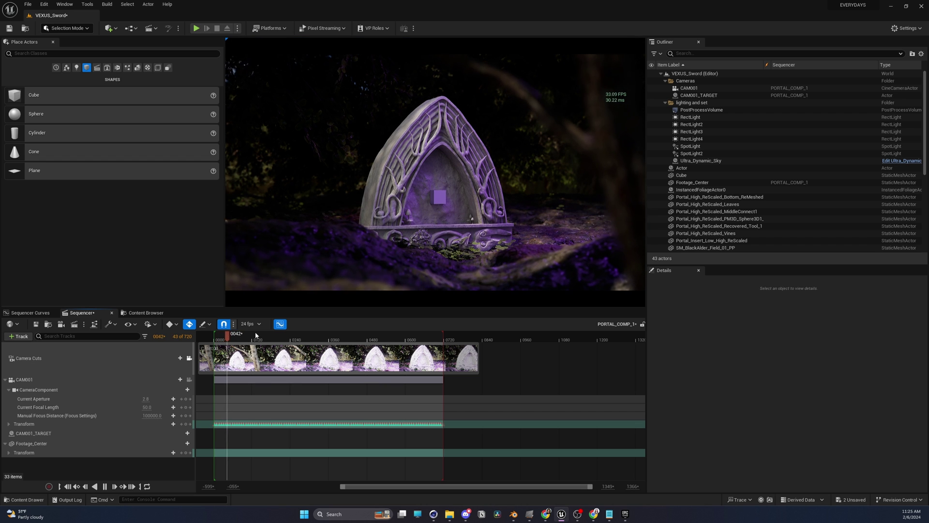
{"action": "key", "text": "space"}
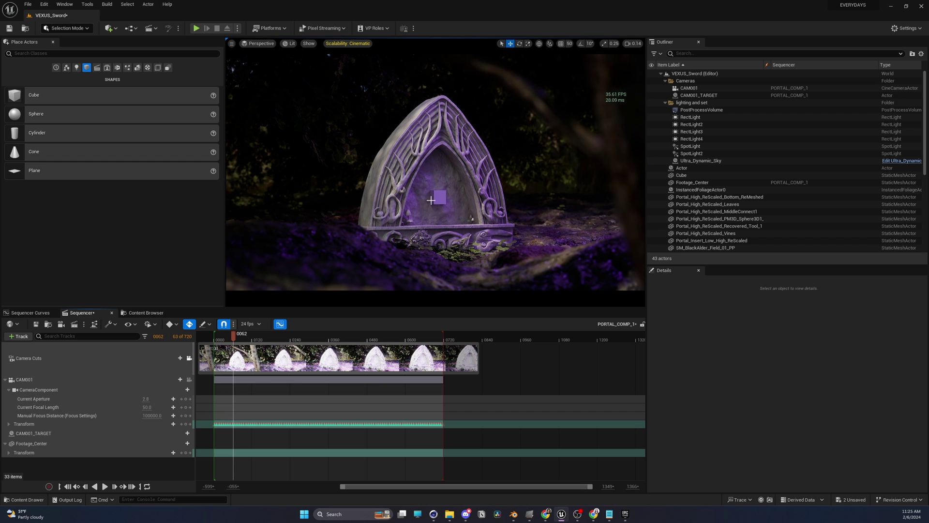
Turn on Actor Hidden In Game and turn off Visible for Footage_Center.
{"action": "left_click", "coordinate": [692, 183]}
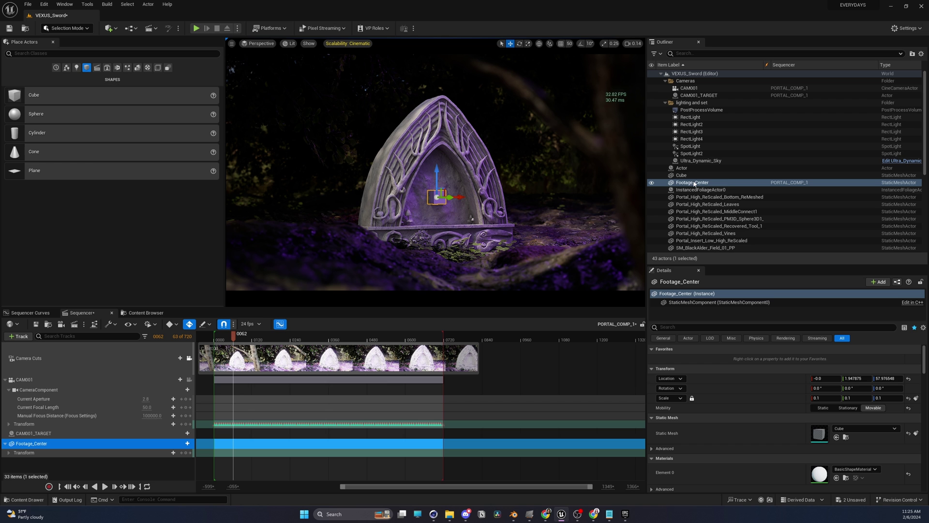
{"action": "left_click", "coordinate": [678, 328]}
{"action": "type", "text": "hid"}
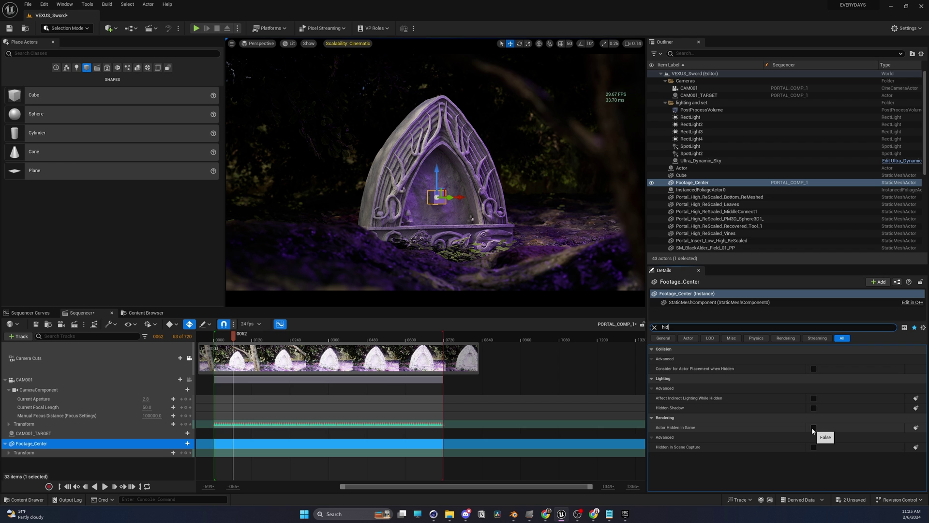
{"action": "left_click", "coordinate": [814, 428]}
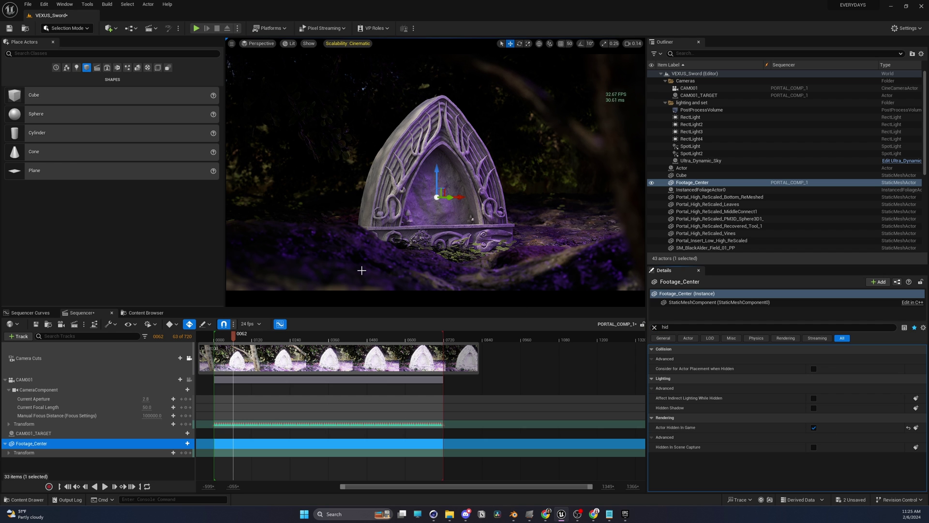
{"action": "left_click", "coordinate": [670, 328]}
{"action": "type", "text": "vis"}
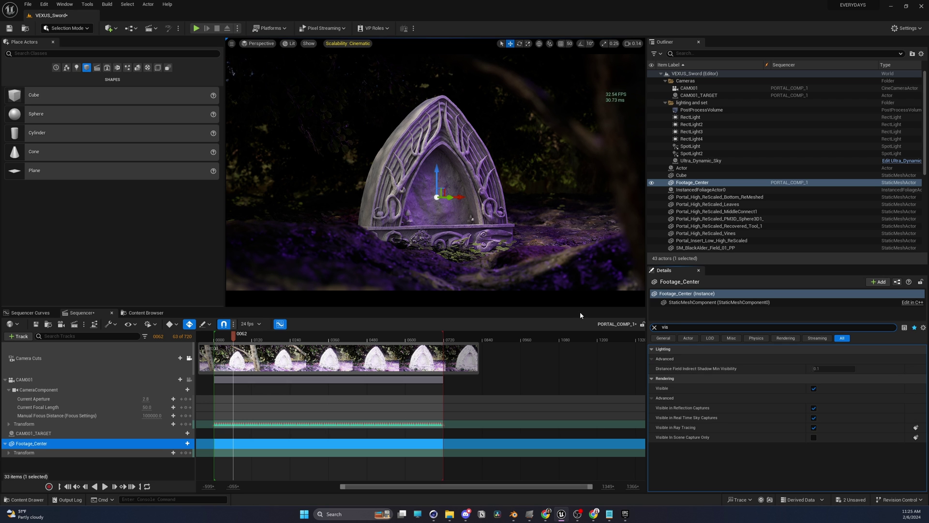
{"action": "left_click", "coordinate": [814, 388]}
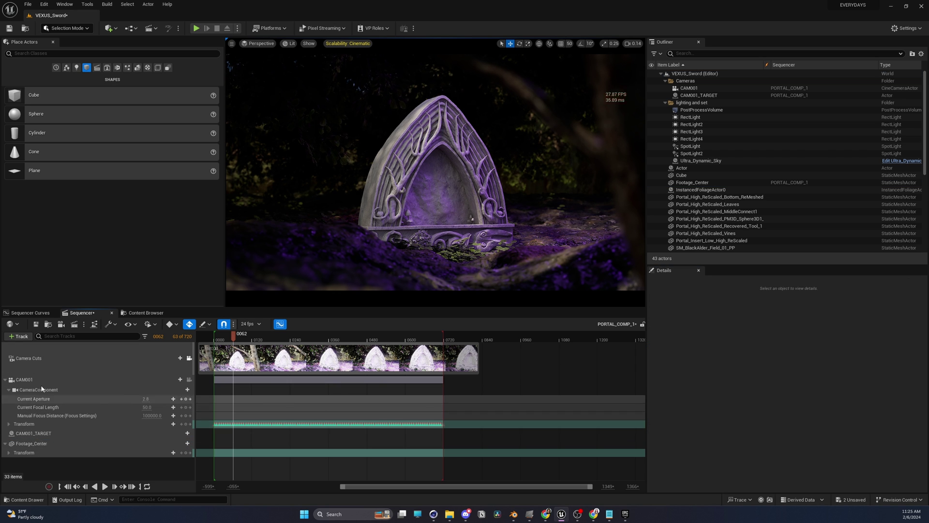
Export the CAM001 and Footage_Center tracks to FBX as Portal-Composite_Course.
{"action": "left_click", "coordinate": [47, 380]}
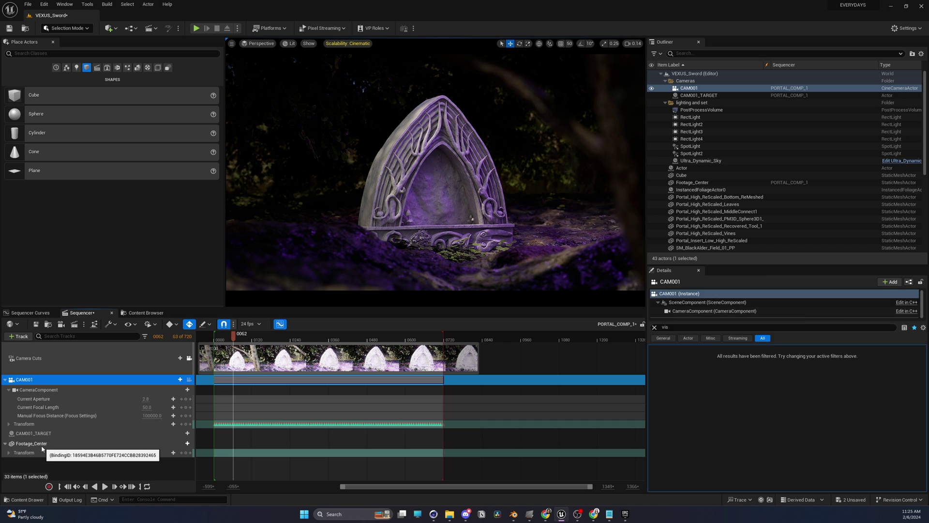
{"action": "left_click", "coordinate": [44, 444], "text": "ctrl"}
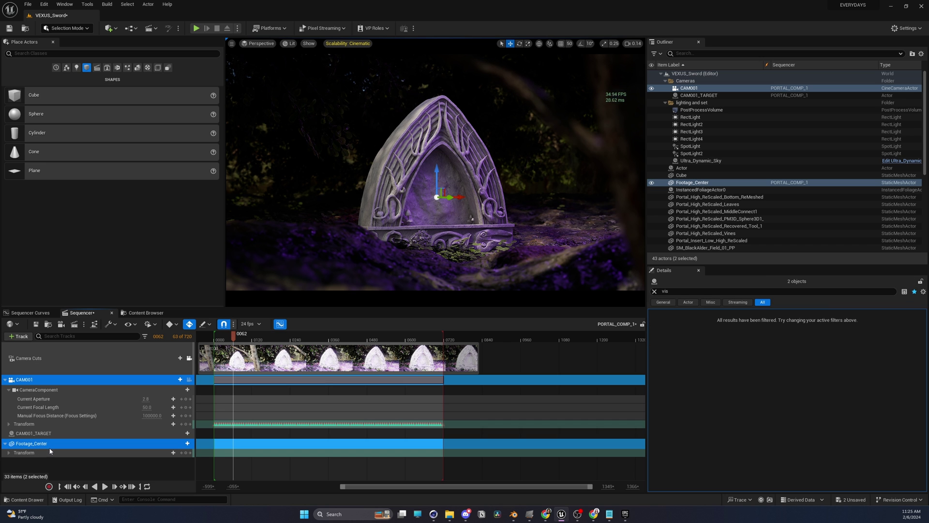
{"action": "right_click", "coordinate": [34, 380]}
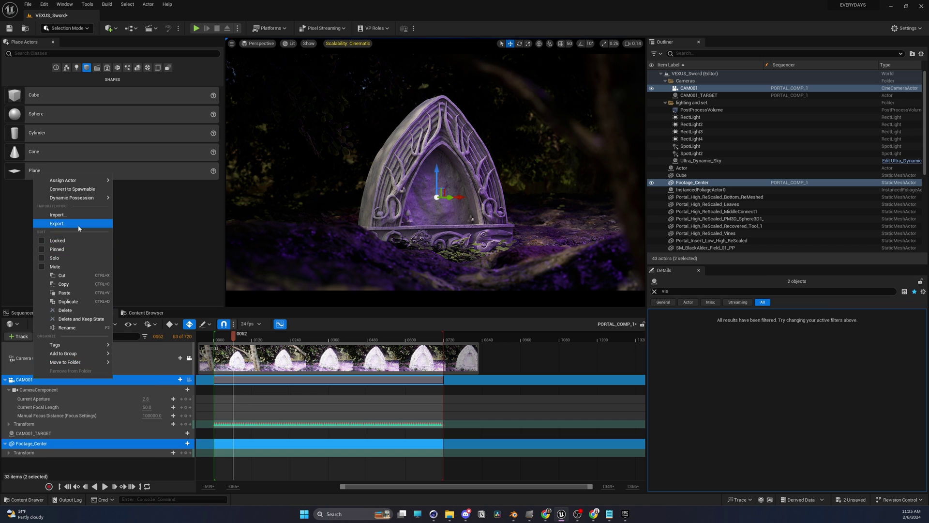
{"action": "left_click", "coordinate": [58, 223]}
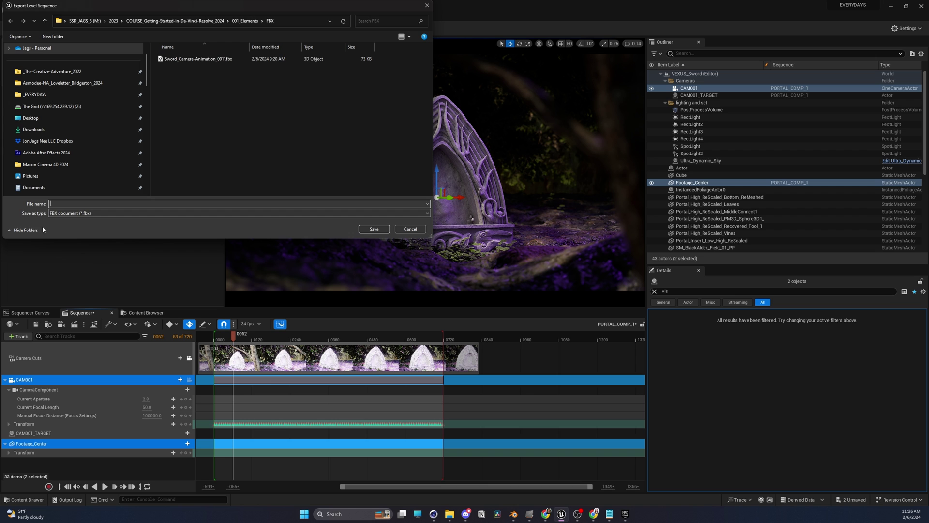
{"action": "type", "text": "Portal-Composite_Course"}
{"action": "left_click", "coordinate": [380, 228]}
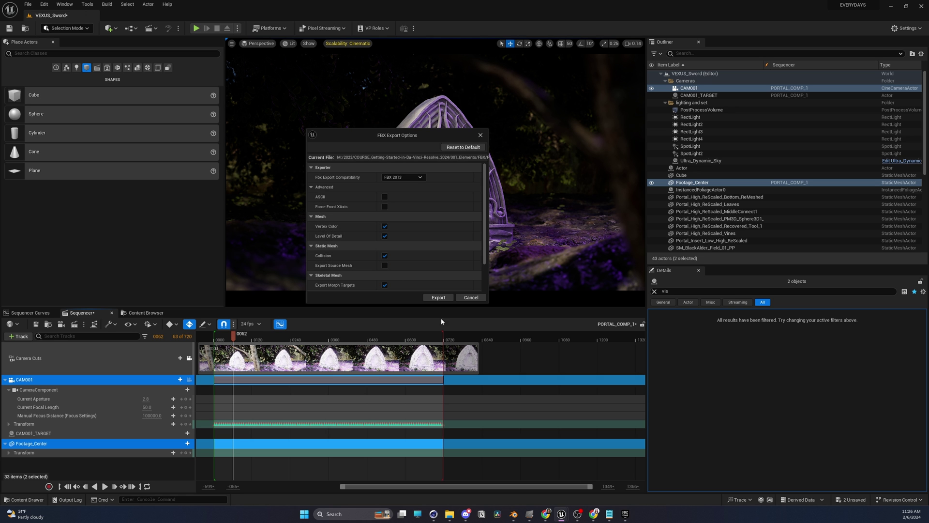
{"action": "left_click", "coordinate": [437, 297]}
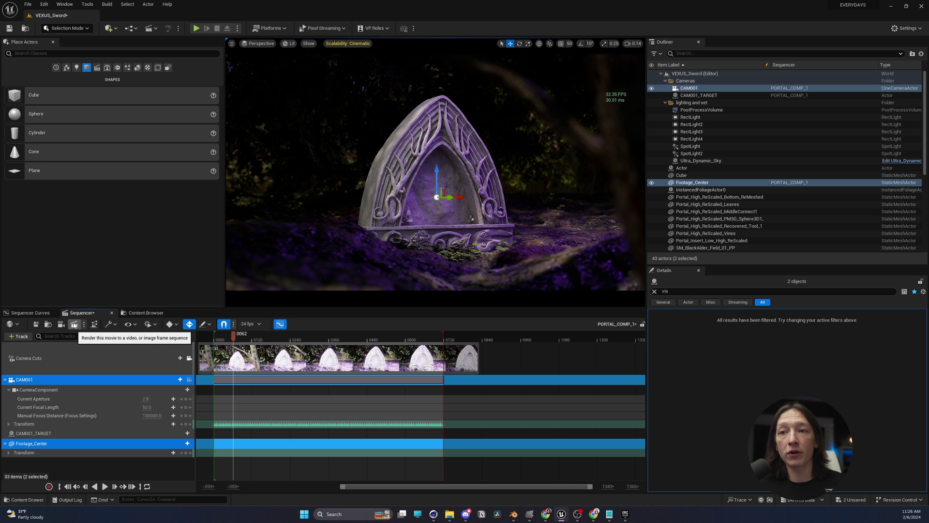
Open the PORTAL_COMP_1 render queue job's config and remove the jpg Sequence output.
{"action": "left_click", "coordinate": [74, 325]}
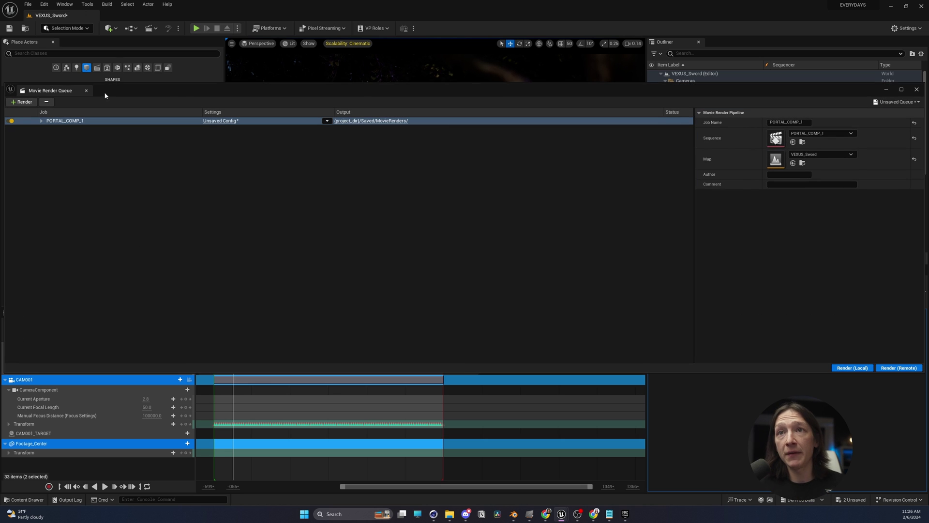
{"action": "left_click_drag", "start_coordinate": [174, 91], "coordinate": [233, 91]}
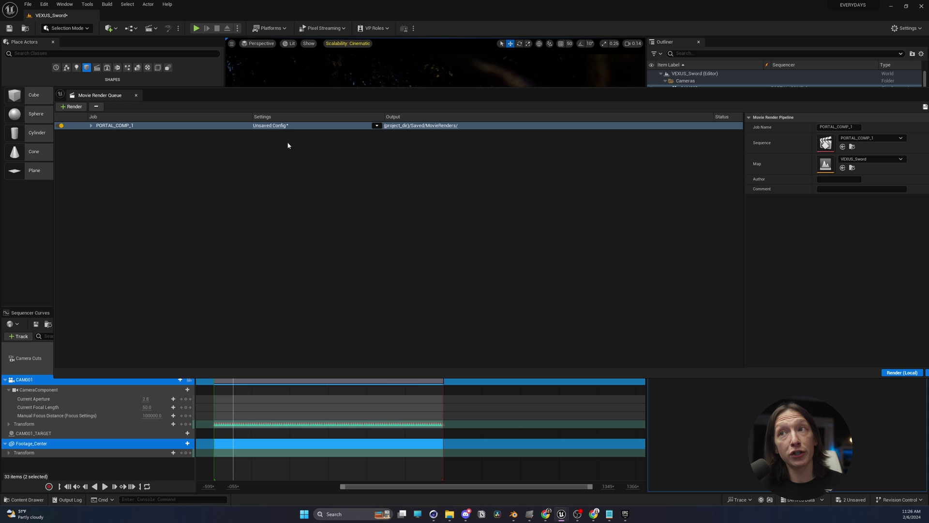
{"action": "left_click", "coordinate": [270, 125]}
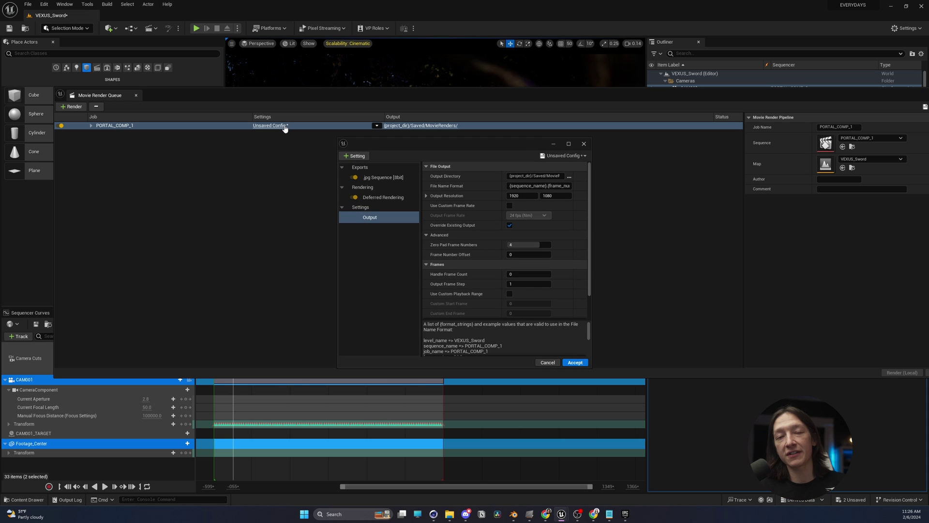
{"action": "left_click", "coordinate": [380, 177]}
{"action": "key", "text": "Delete"}
Add Anti-aliasing, Color Output, Game Overrides and Console Variables settings to the job.
{"action": "left_click", "coordinate": [357, 157]}
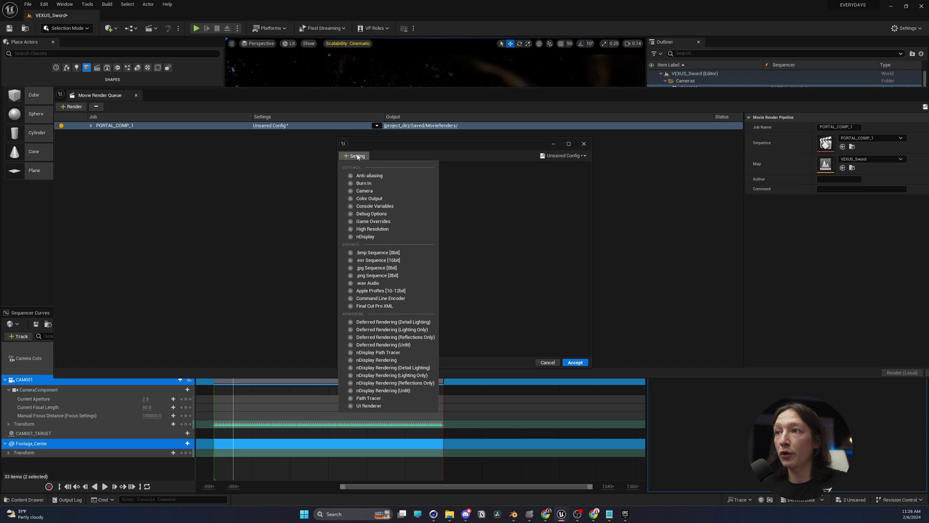
{"action": "left_click", "coordinate": [370, 176]}
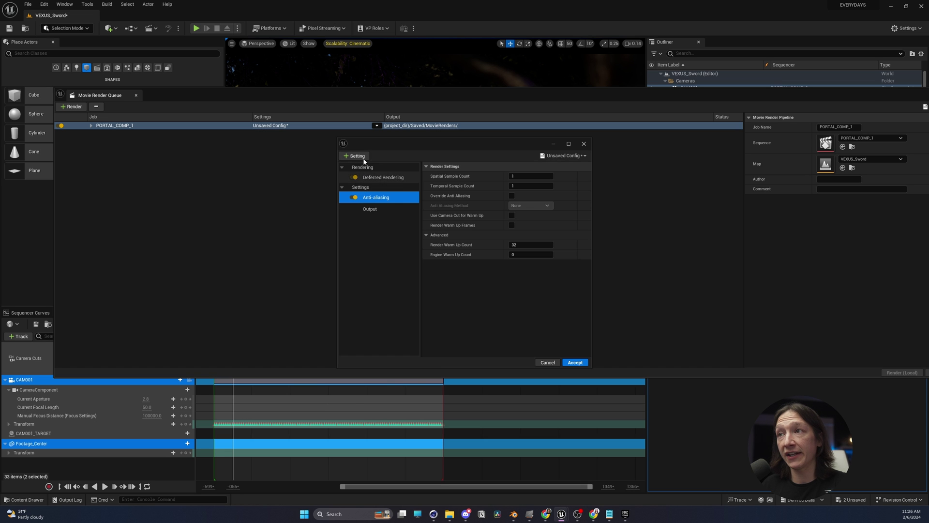
{"action": "left_click", "coordinate": [363, 156]}
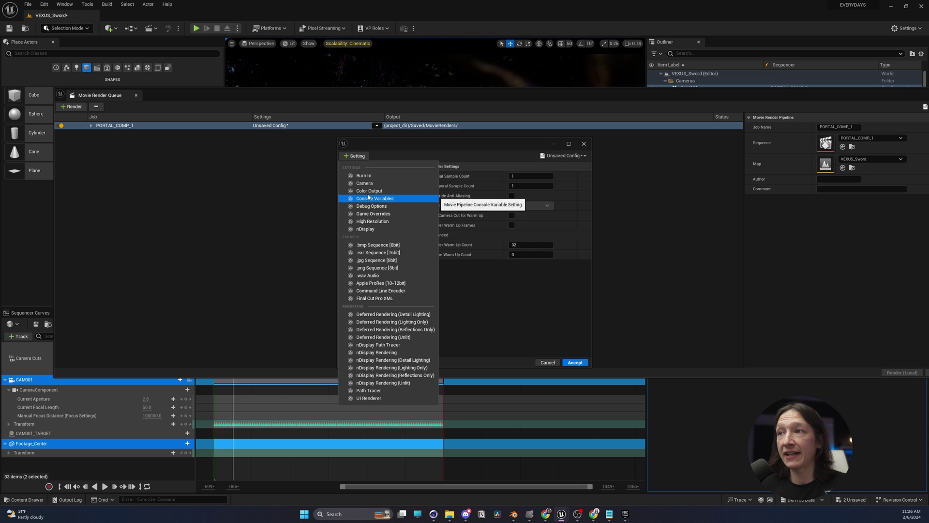
{"action": "left_click", "coordinate": [369, 191]}
{"action": "left_click", "coordinate": [363, 157]}
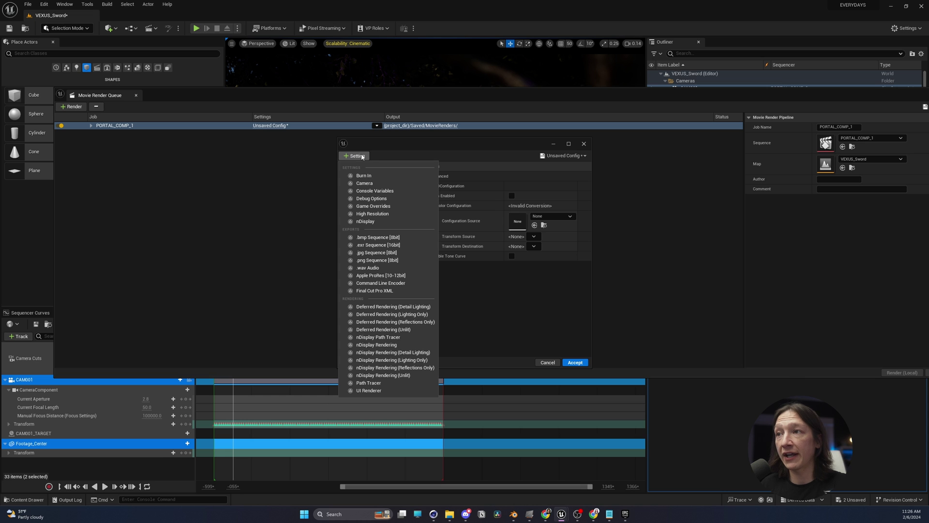
{"action": "left_click", "coordinate": [388, 207]}
{"action": "left_click", "coordinate": [356, 156]}
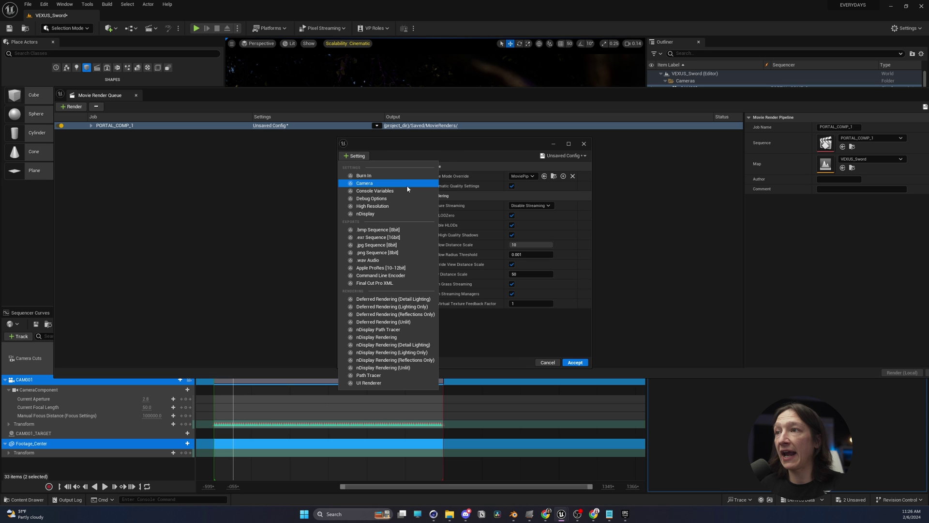
{"action": "left_click", "coordinate": [377, 192]}
{"action": "left_click", "coordinate": [355, 156]}
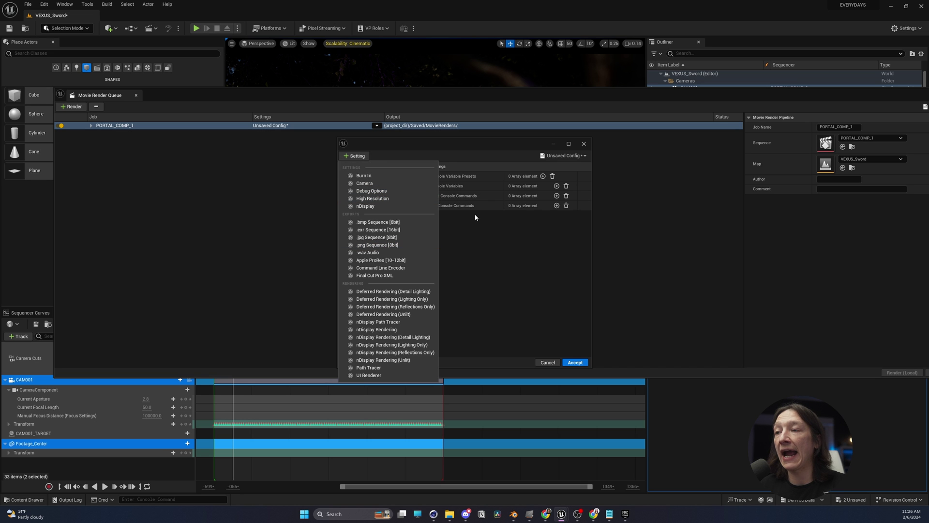
Add the .exr Sequence [16bit] output to the render settings.
{"action": "left_click", "coordinate": [378, 229]}
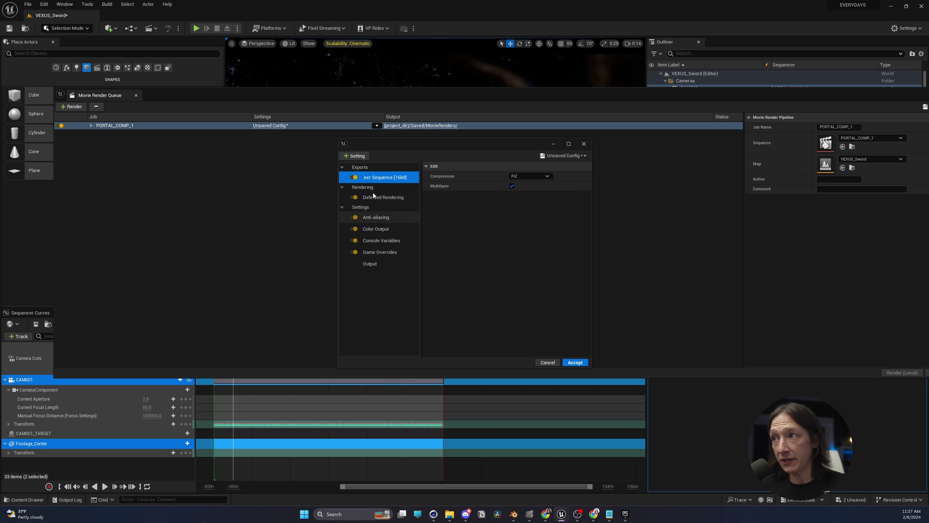
{"action": "left_click", "coordinate": [355, 155]}
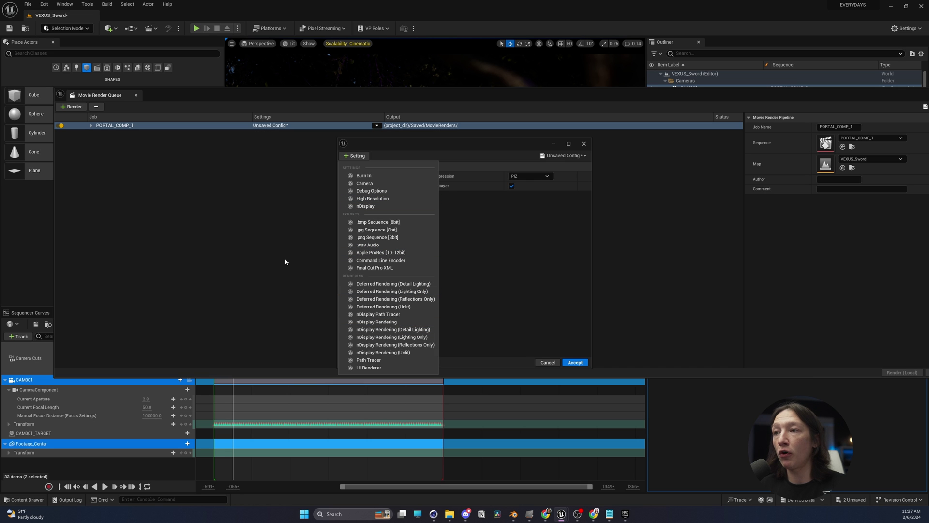
{"action": "left_click", "coordinate": [232, 241]}
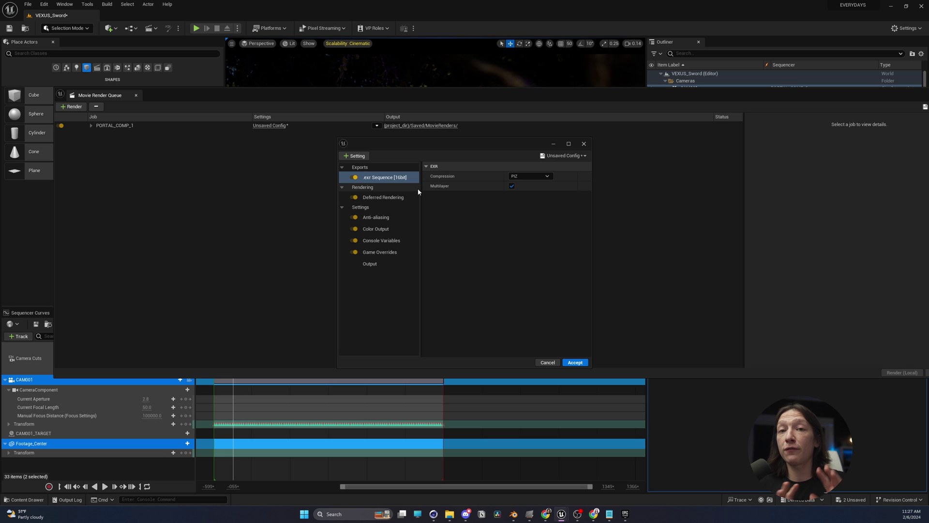
Set Anti-aliasing to 8 temporal samples with override and warm-up frames on, engine warm-up count 240.
{"action": "left_click", "coordinate": [382, 197]}
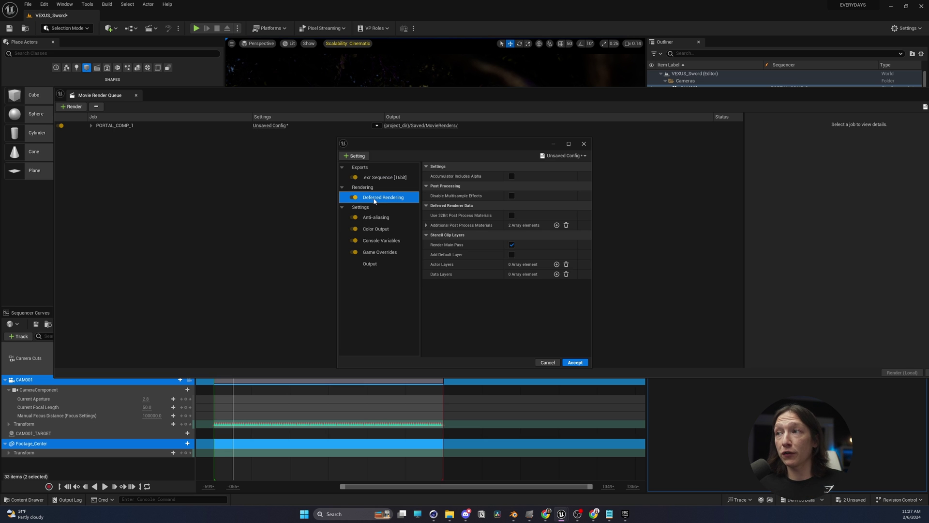
{"action": "left_click", "coordinate": [376, 216]}
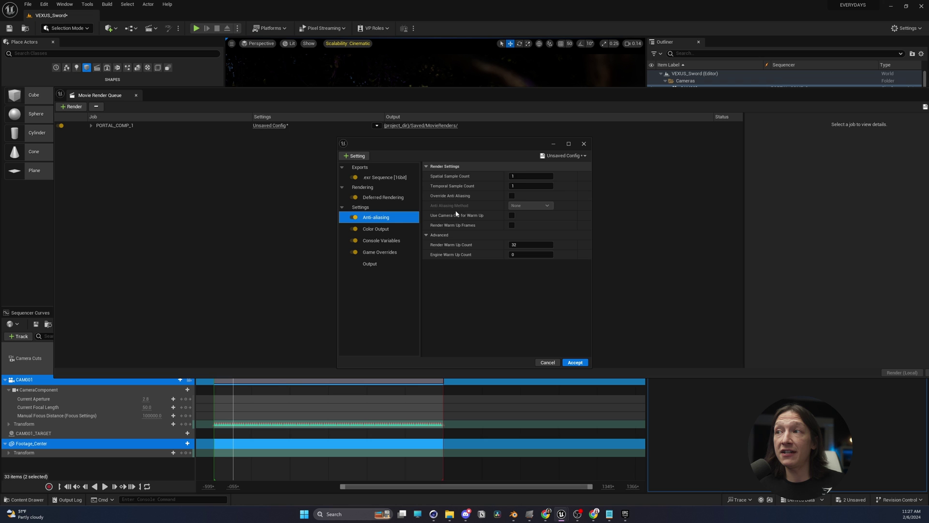
{"action": "left_click", "coordinate": [532, 177]}
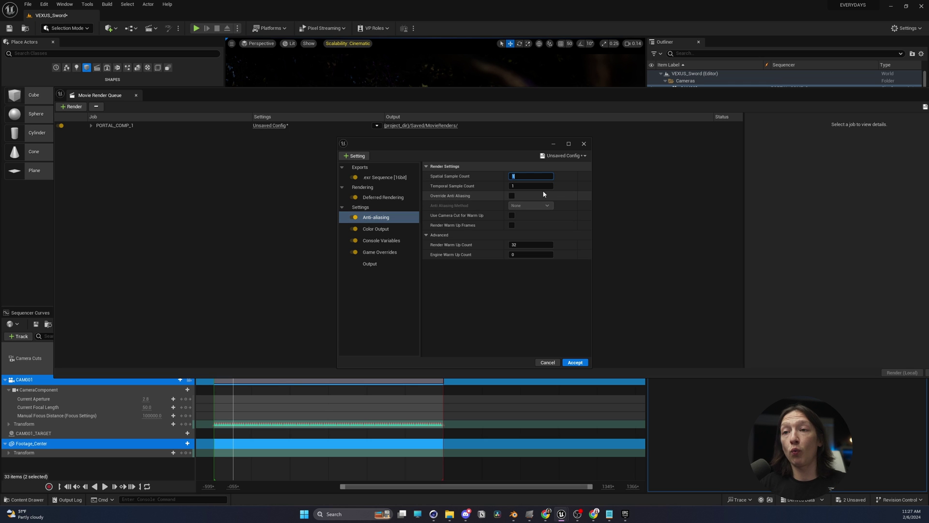
{"action": "key", "text": "Tab"}
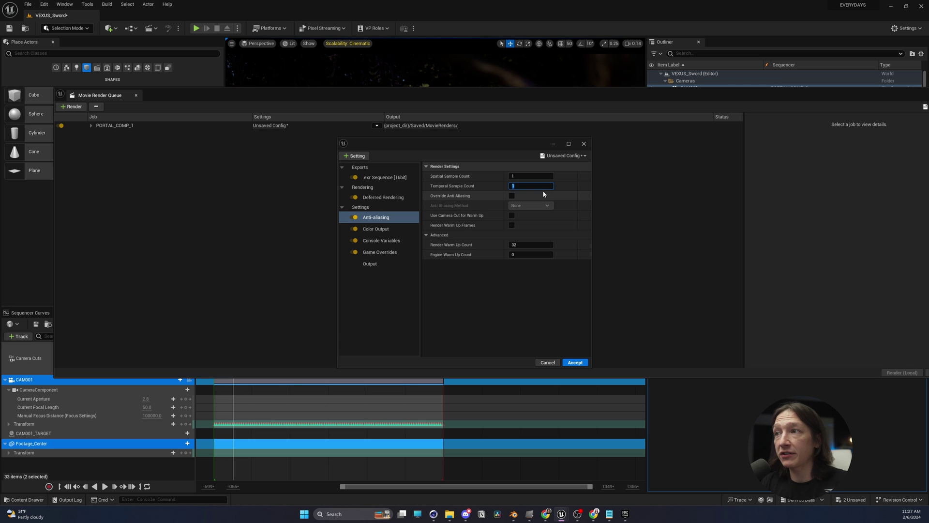
{"action": "left_click", "coordinate": [511, 196]}
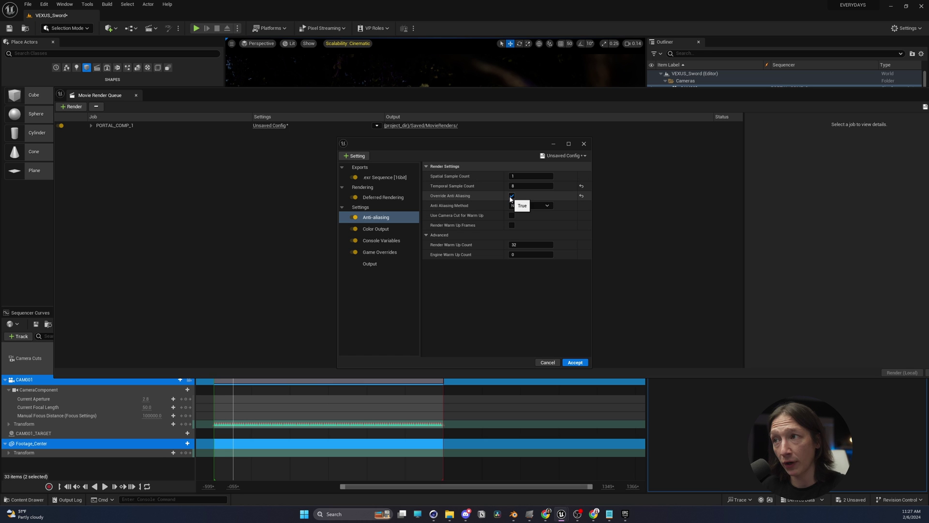
{"action": "left_click", "coordinate": [511, 225]}
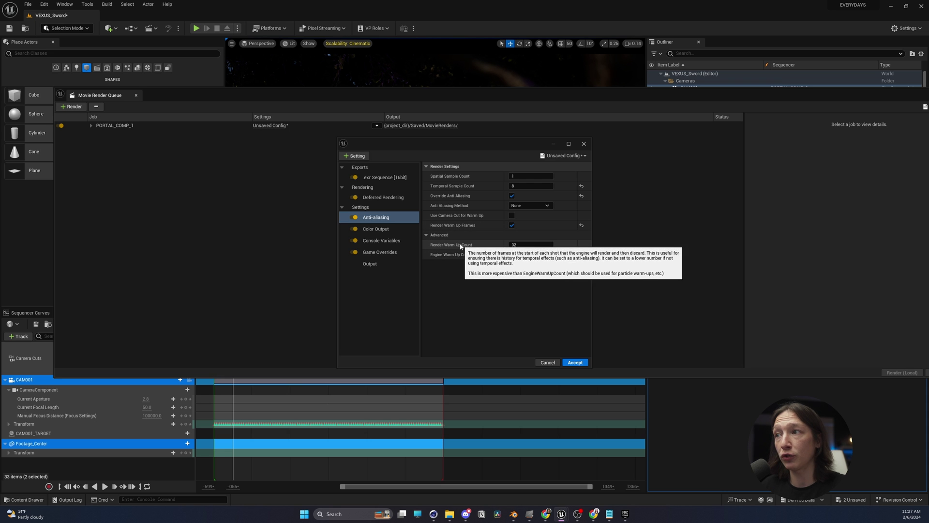
{"action": "left_click", "coordinate": [536, 256]}
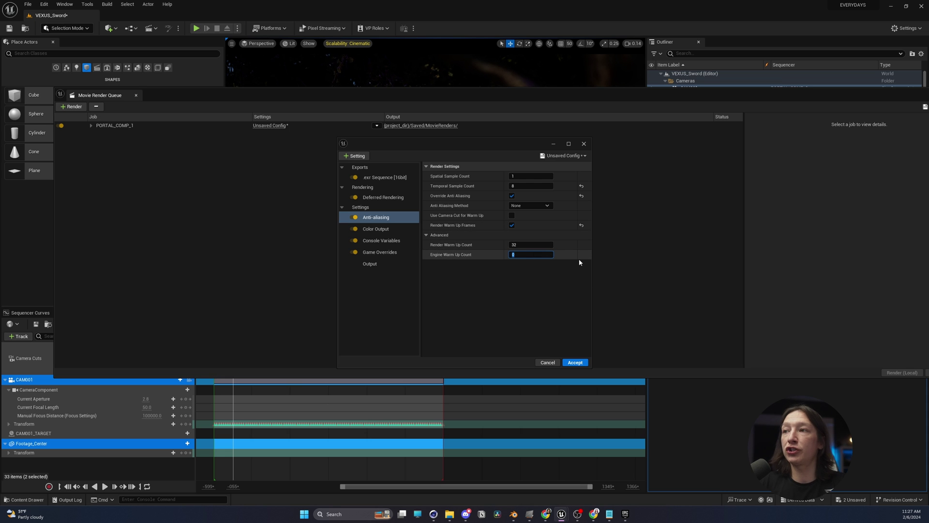
{"action": "type", "text": "240"}
{"action": "key", "text": "Return"}
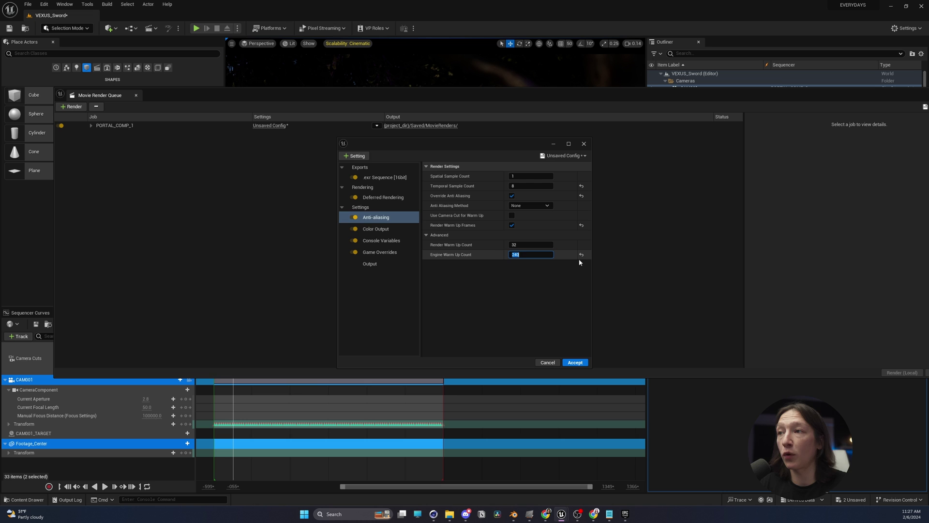
Enable OCIO in Color Output with the OCIO asset, converting Linear Rec.709 (sRGB) to ACEScg.
{"action": "left_click", "coordinate": [376, 229]}
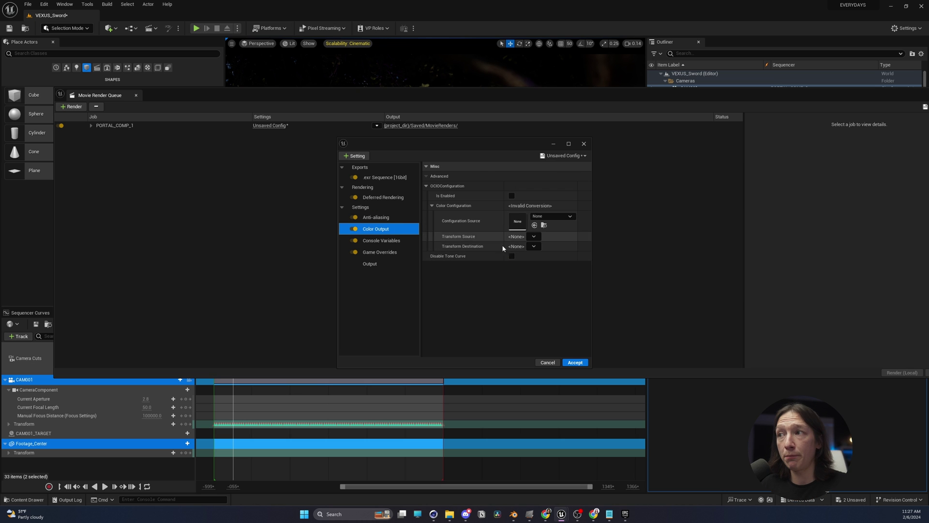
{"action": "left_click", "coordinate": [512, 196]}
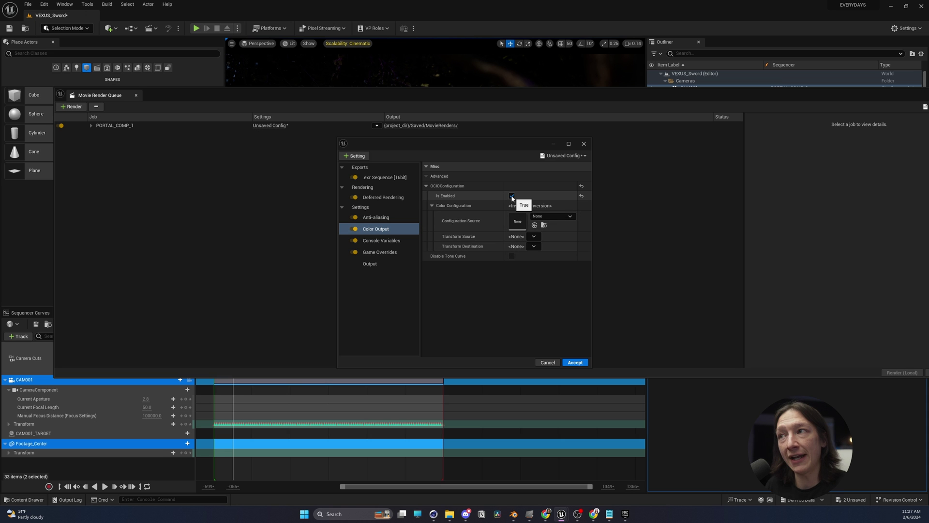
{"action": "left_click", "coordinate": [542, 216]}
{"action": "left_click", "coordinate": [566, 313]}
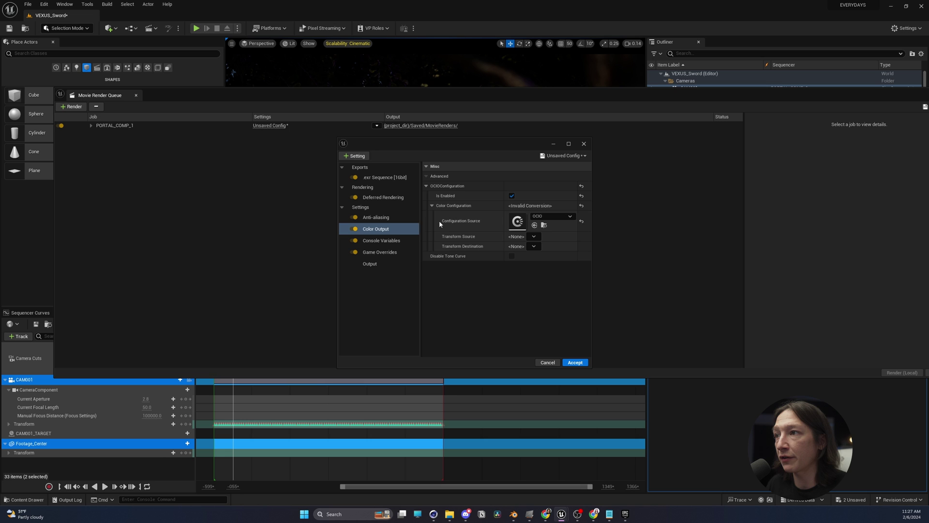
{"action": "left_click", "coordinate": [534, 236]}
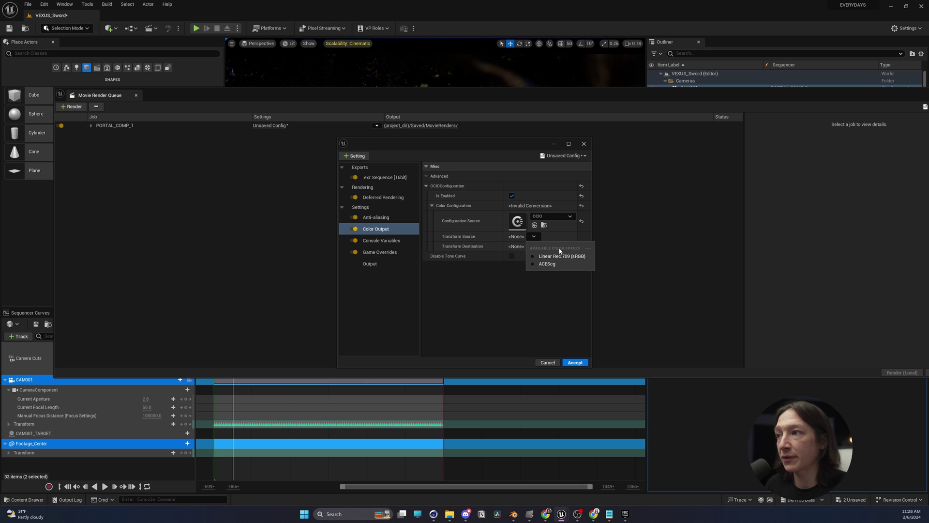
{"action": "left_click", "coordinate": [549, 256]}
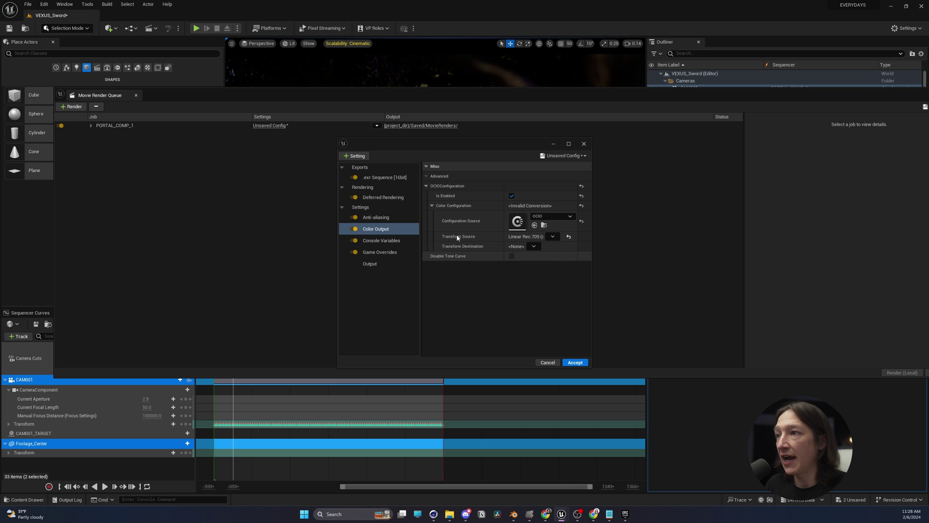
{"action": "left_click", "coordinate": [529, 246]}
{"action": "left_click", "coordinate": [552, 267]}
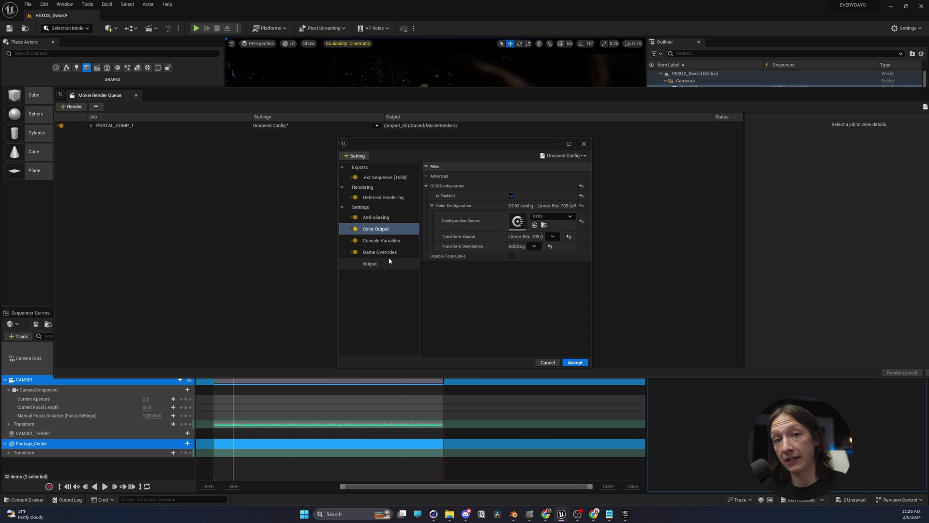
{"action": "left_click", "coordinate": [382, 240]}
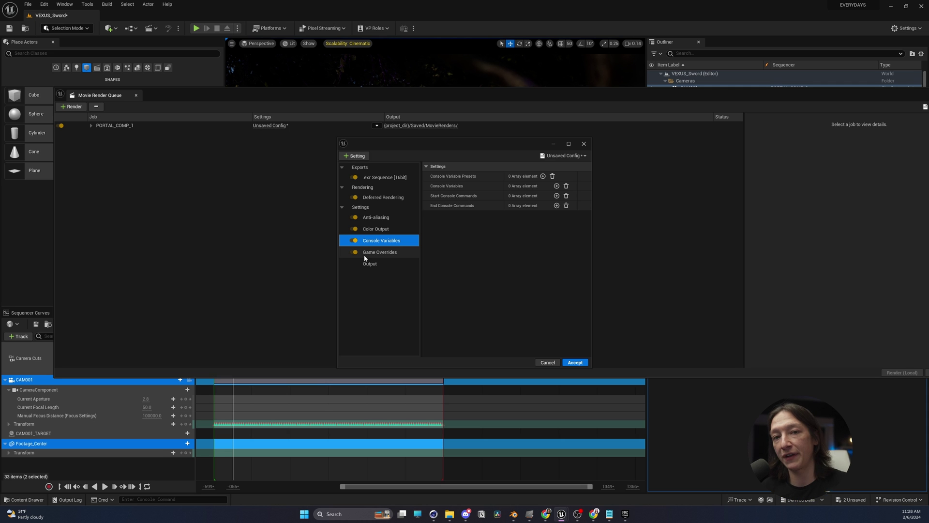
Show the job's Game Overrides options, including Cinematic Quality Settings and texture streaming.
{"action": "left_click", "coordinate": [380, 252]}
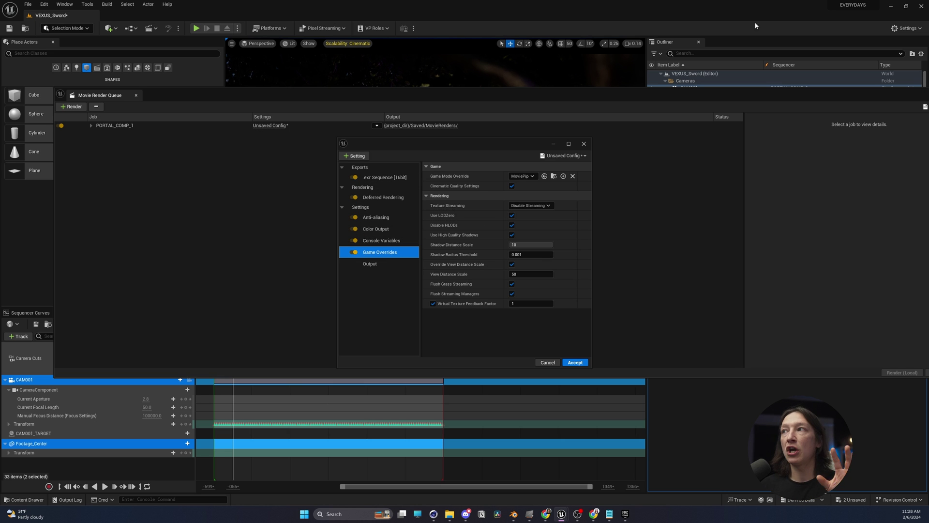
Enable the Movie Render Queue Additional Render Passes plugin via a 'pas' search, then restart the editor.
{"action": "left_click", "coordinate": [905, 29]}
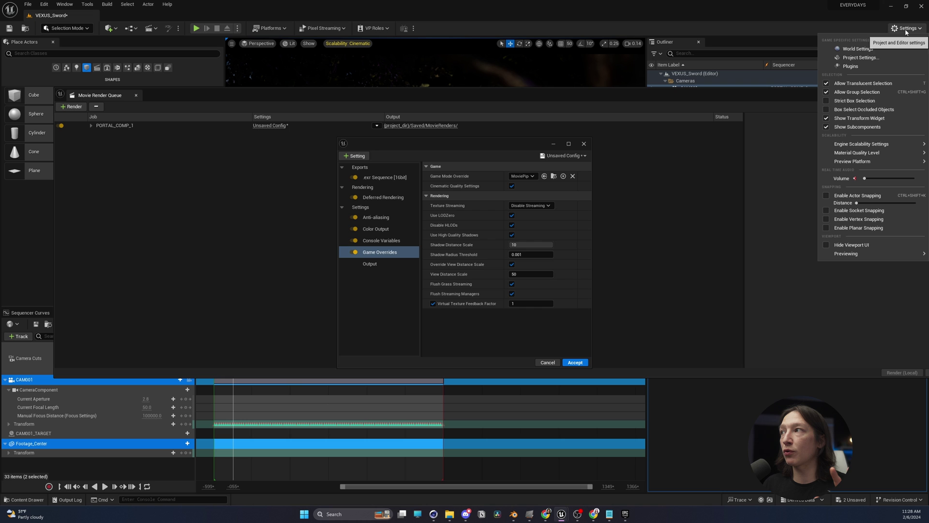
{"action": "left_click", "coordinate": [862, 71]}
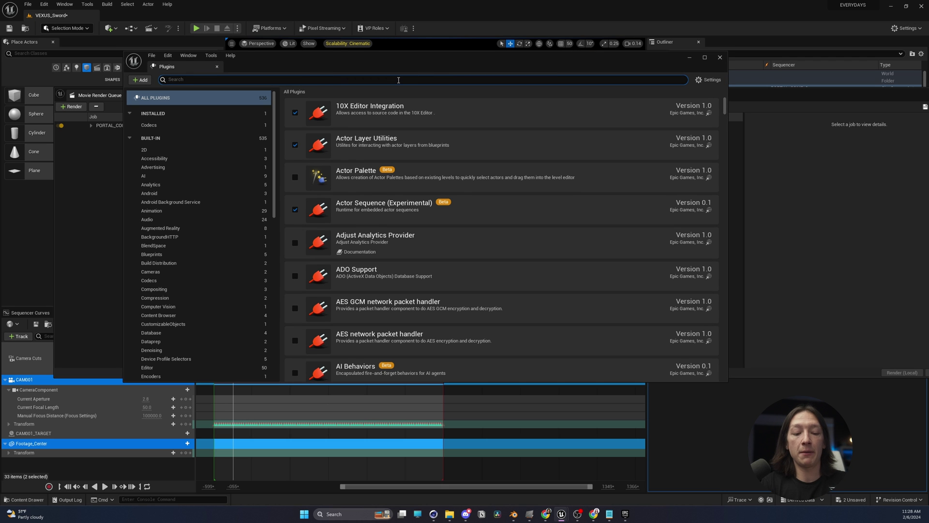
{"action": "type", "text": "passes"}
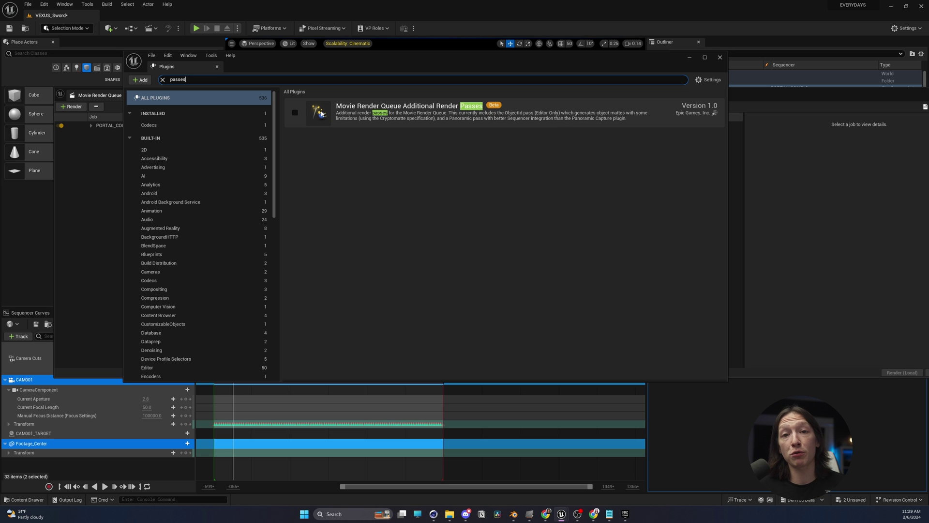
{"action": "left_click", "coordinate": [295, 113]}
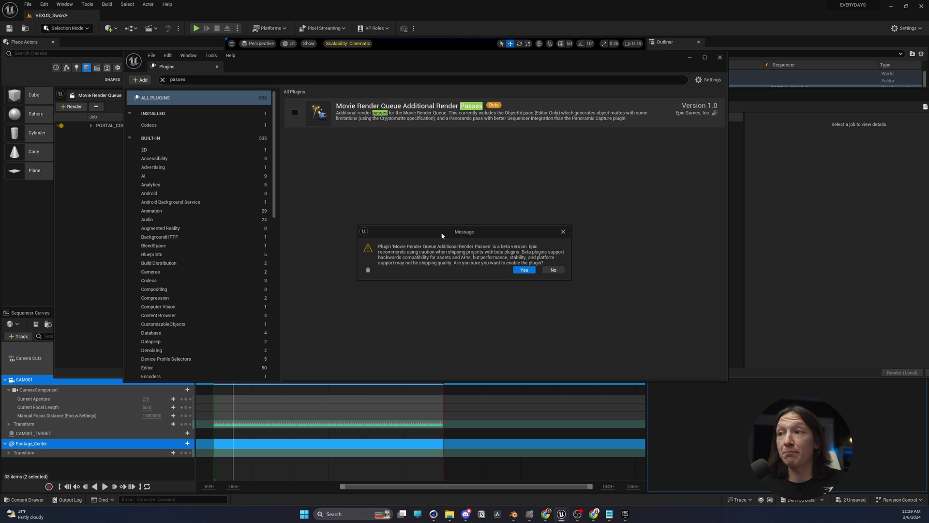
{"action": "left_click", "coordinate": [525, 269]}
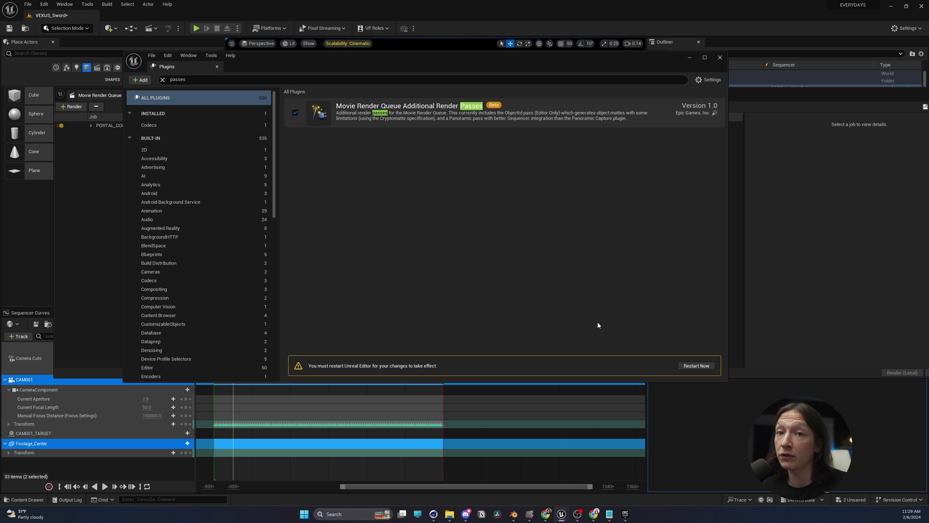
{"action": "left_click", "coordinate": [699, 365]}
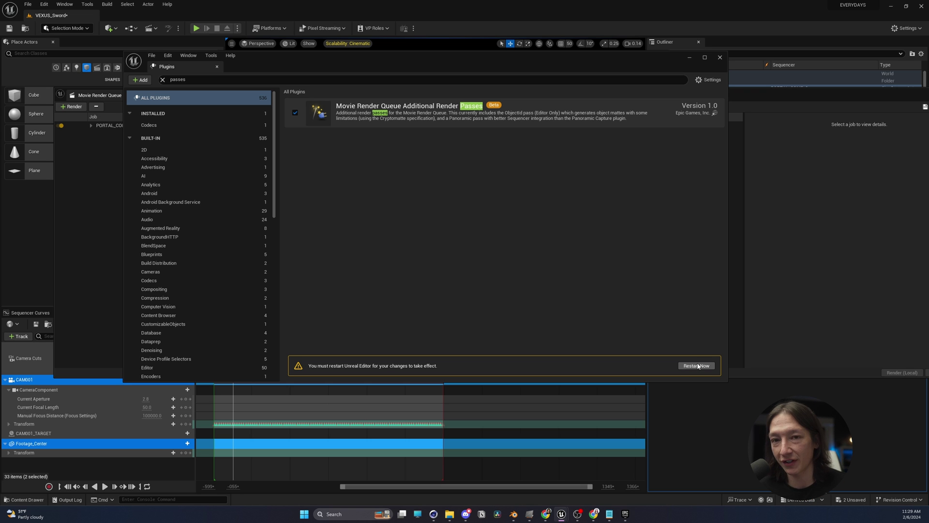
{"action": "left_click", "coordinate": [698, 366]}
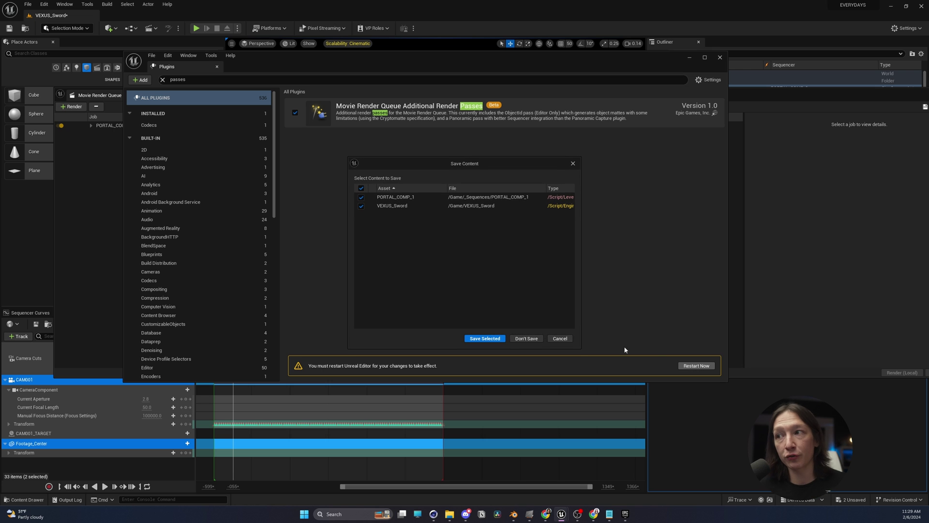
Save the unsaved level and sequence so the editor can restart.
{"action": "left_click", "coordinate": [486, 338]}
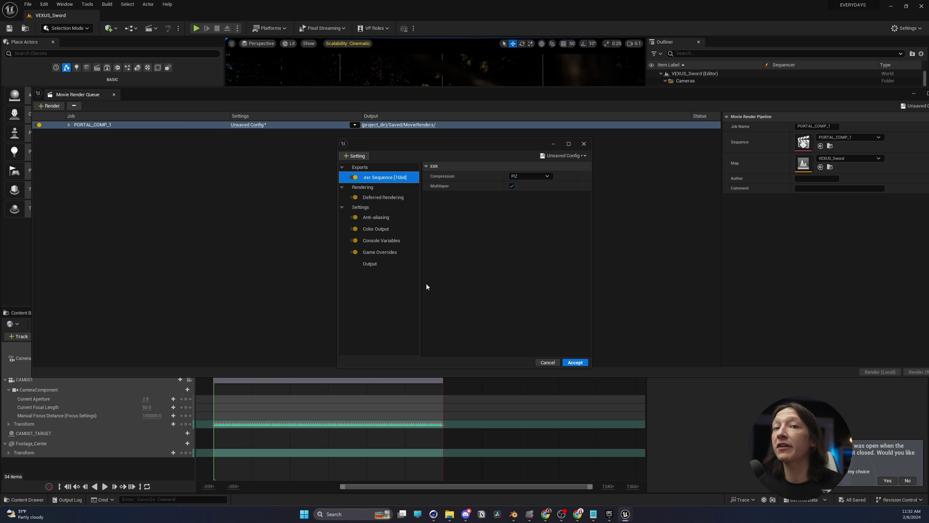
Add an Object Ids (Limited) pass with translucent objects included and Id Type left at Full.
{"action": "left_click", "coordinate": [358, 157]}
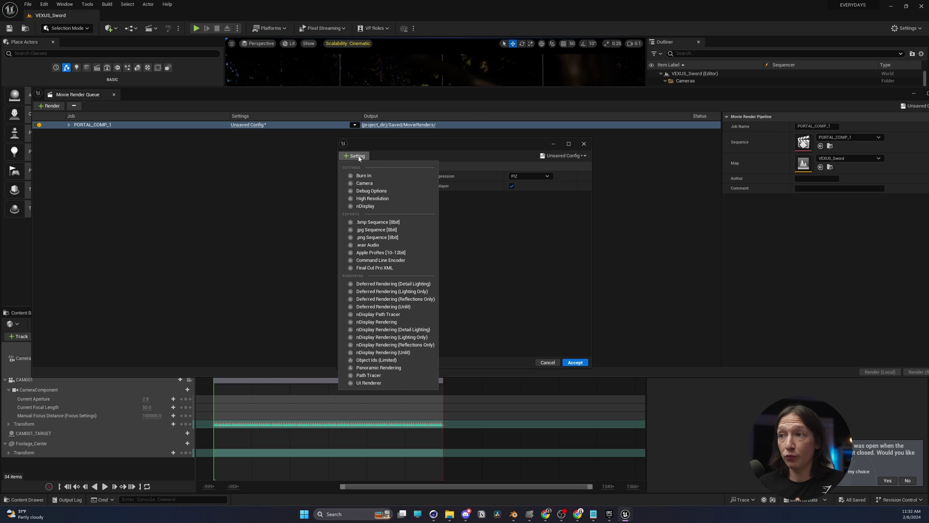
{"action": "left_click", "coordinate": [385, 363]}
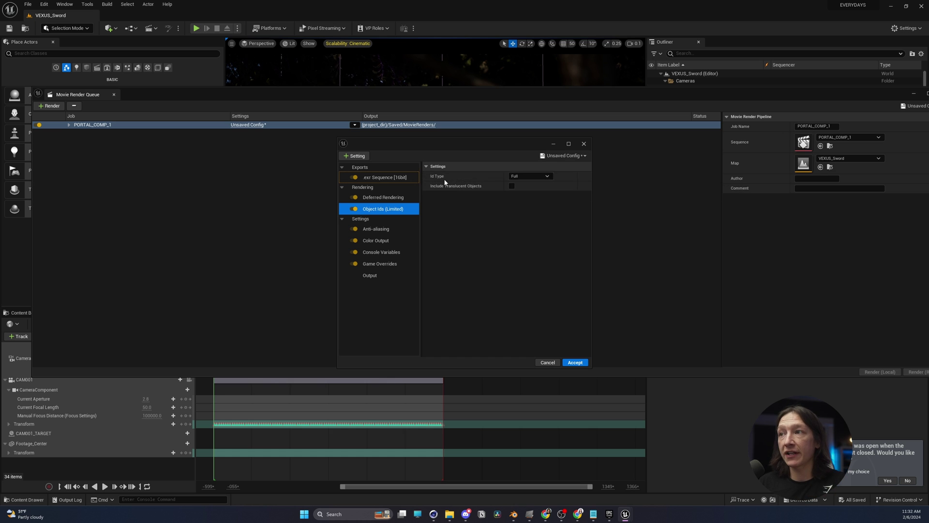
{"action": "left_click", "coordinate": [511, 186]}
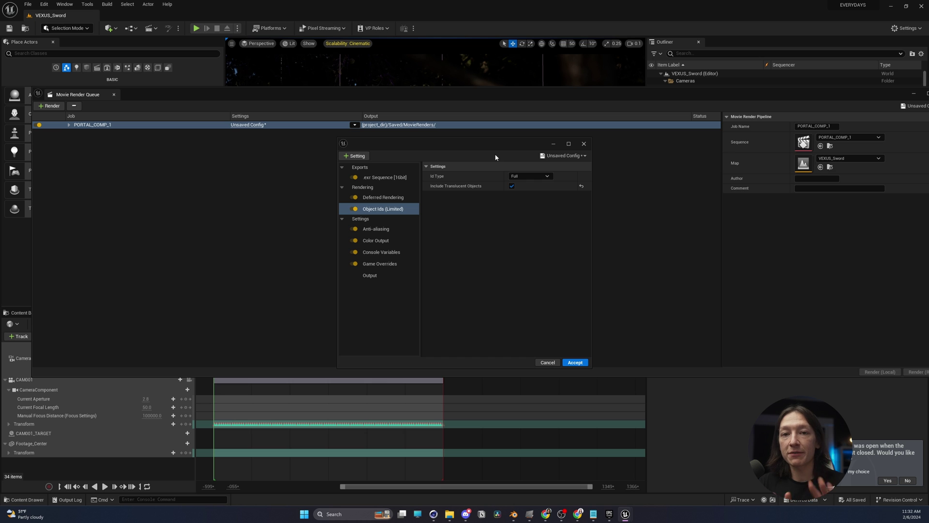
{"action": "left_click", "coordinate": [526, 176]}
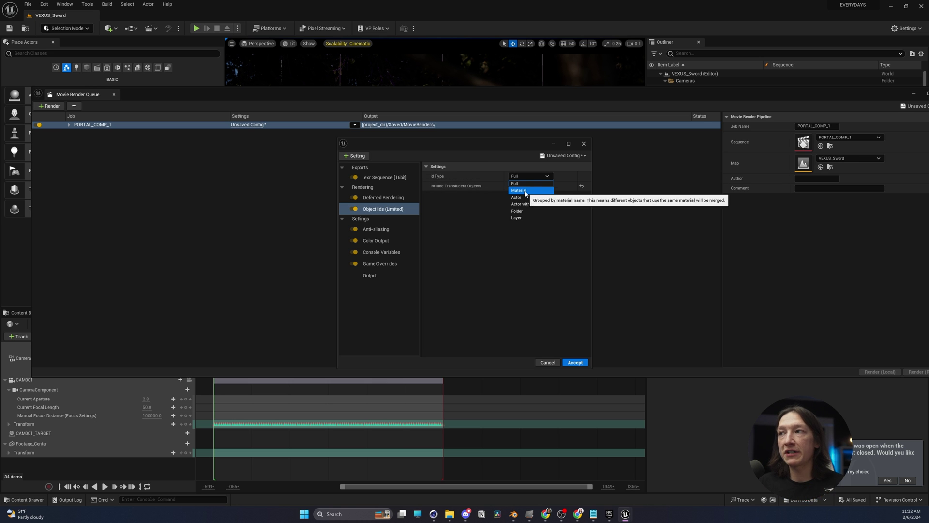
{"action": "left_click", "coordinate": [526, 183]}
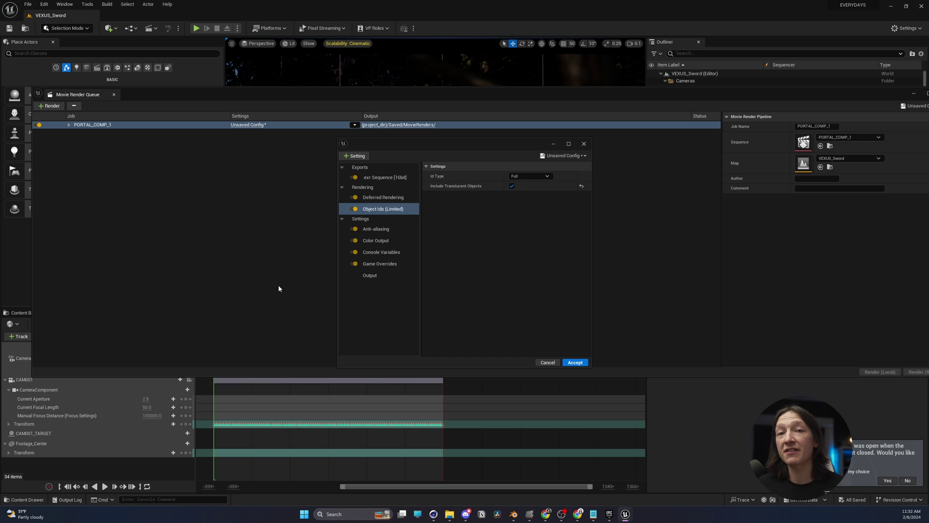
Point the output directory to a new UE5 subfolder named Tutorial_DA-Vinci_Compositing-Course.
{"action": "left_click", "coordinate": [372, 276]}
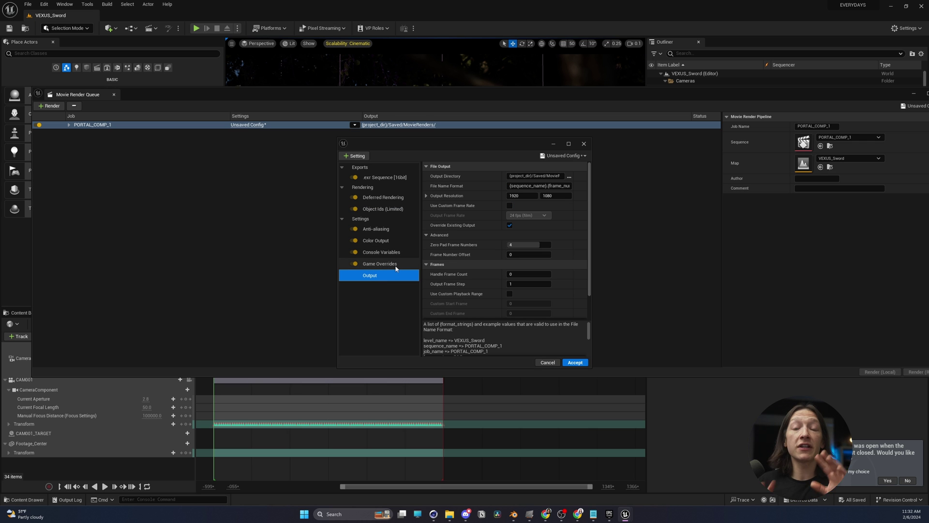
{"action": "left_click", "coordinate": [569, 177]}
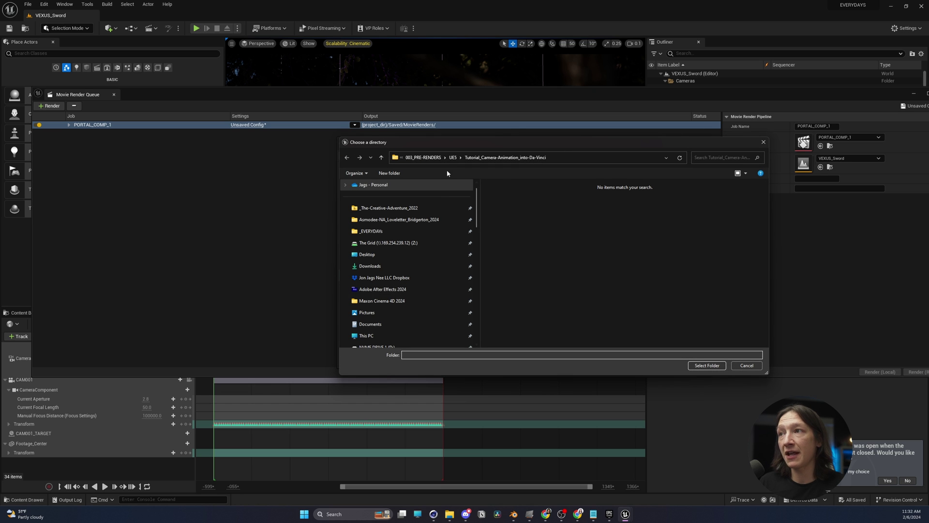
{"action": "left_click", "coordinate": [457, 160]}
{"action": "left_click", "coordinate": [398, 175]}
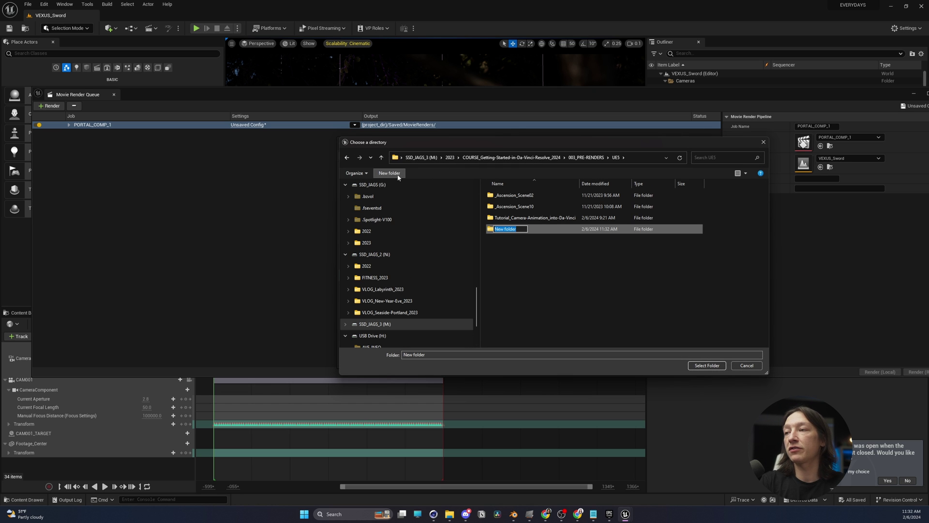
{"action": "type", "text": "Tutorial_DA-Vinci_Comp"}
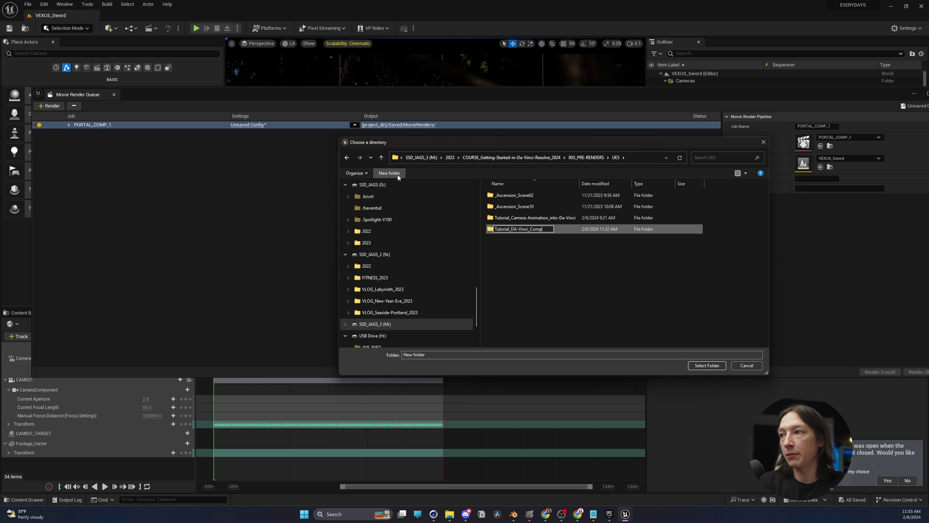
{"action": "type", "text": "ositing-Course"}
{"action": "key", "text": "Return"}
{"action": "key", "text": "Return"}
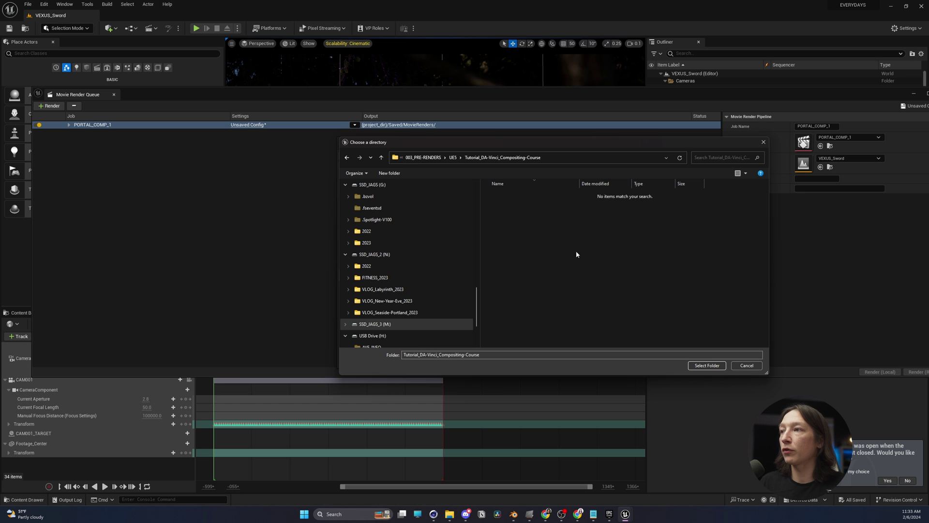
{"action": "left_click", "coordinate": [707, 365]}
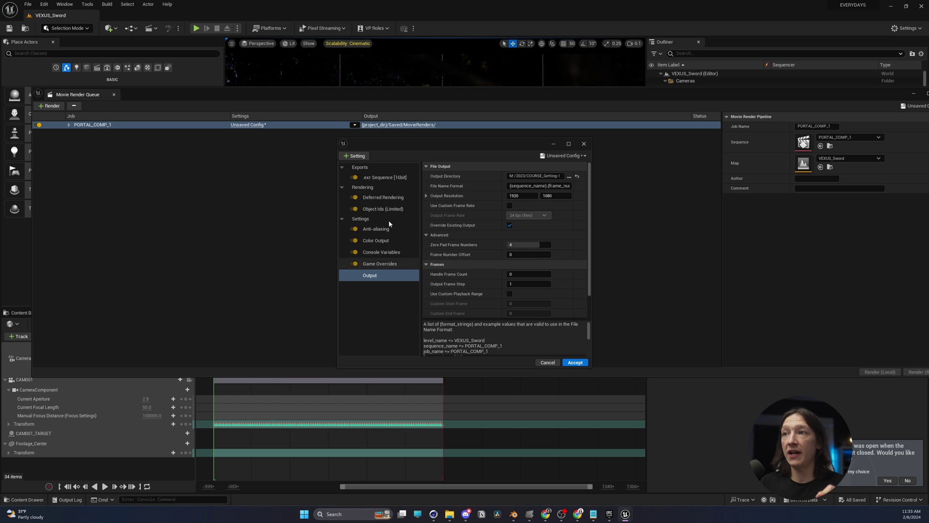
Review the deferred rendering and EXR options, then save them as preset JAGS_Composite-Course_001.
{"action": "left_click", "coordinate": [395, 197]}
{"action": "left_click", "coordinate": [398, 177]}
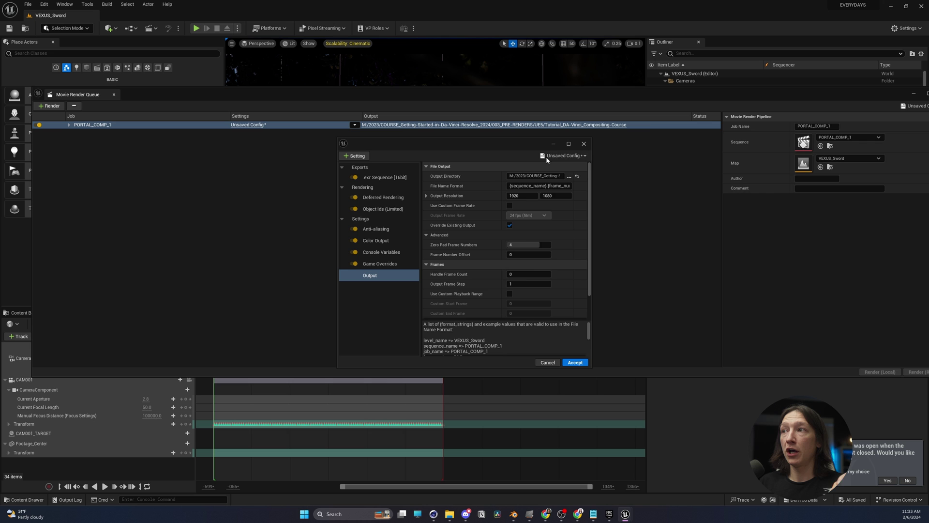
{"action": "left_click", "coordinate": [563, 156]}
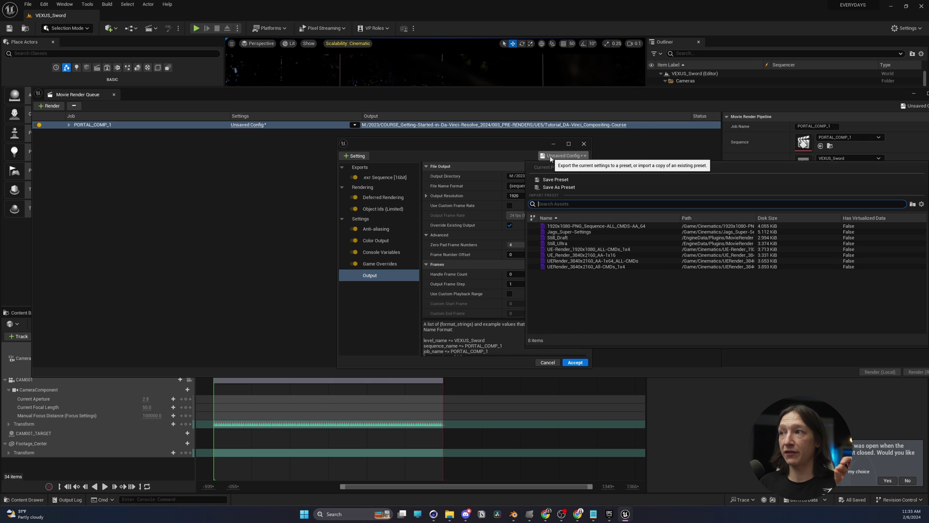
{"action": "left_click", "coordinate": [559, 188]}
{"action": "type", "text": "JAGS"}
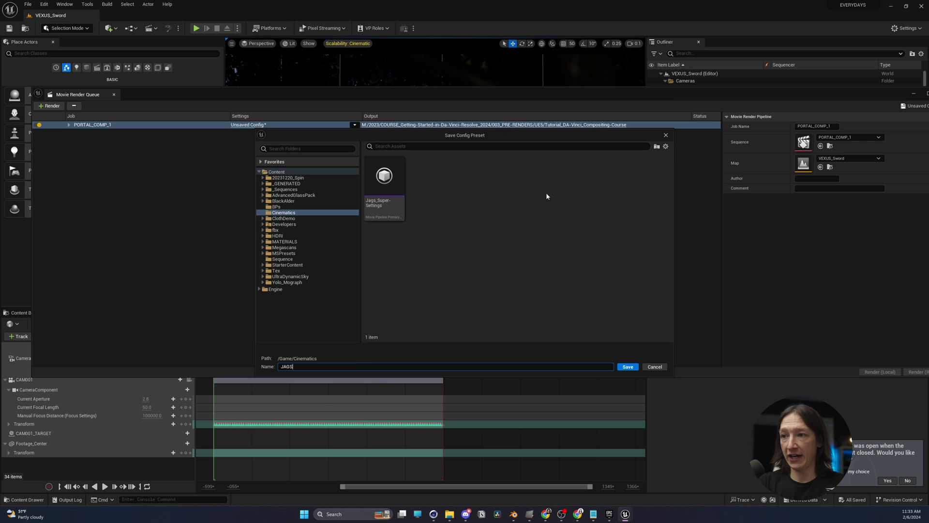
{"action": "type", "text": "_Composite-C"}
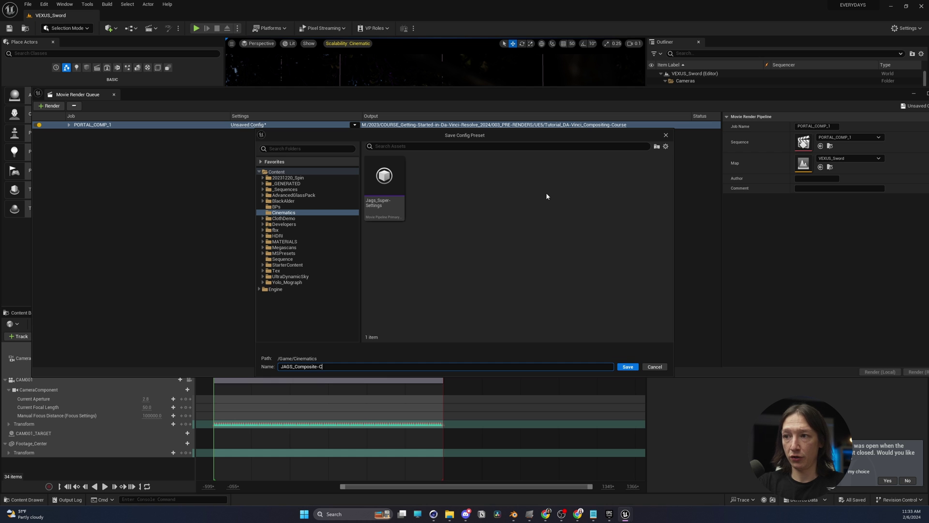
{"action": "type", "text": "ourse_0012"}
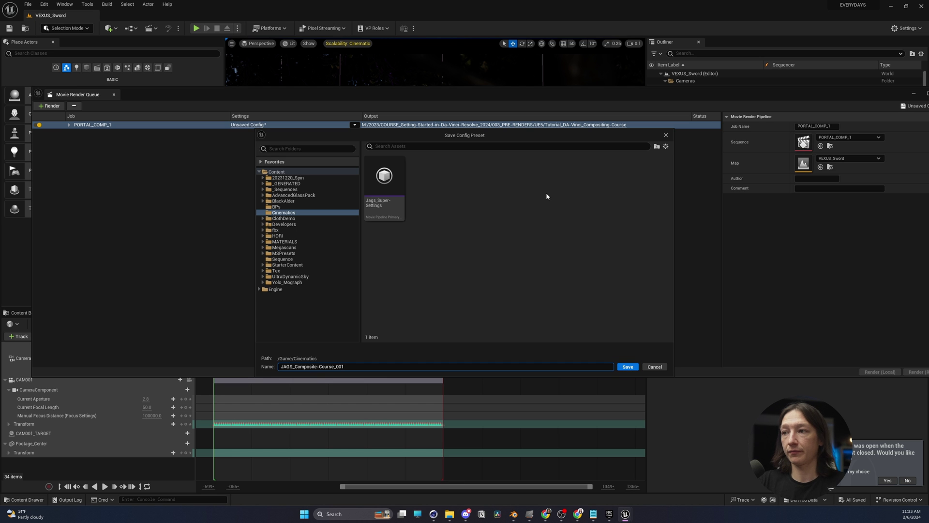
{"action": "key", "text": "BackSpace"}
{"action": "left_click", "coordinate": [628, 367]}
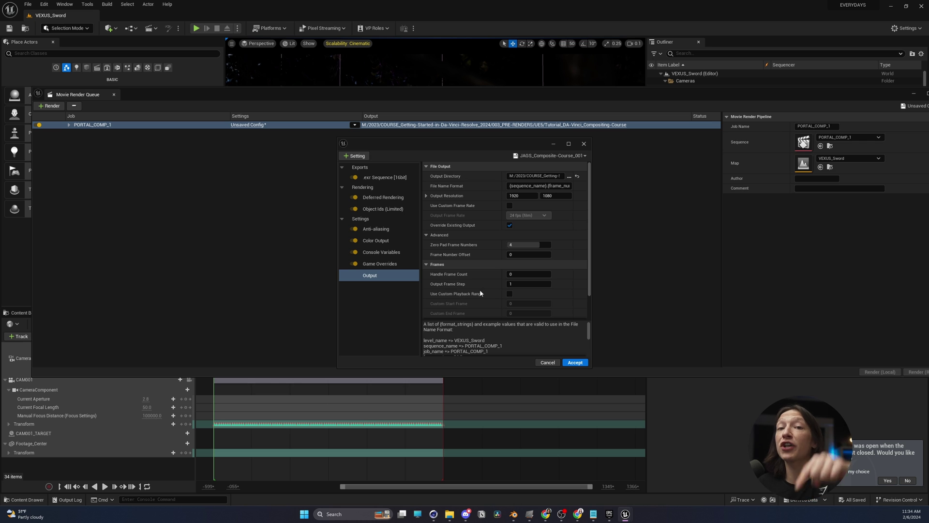
Apply the preset to PORTAL_COMP_1, render it locally, and reposition the Render Preview window.
{"action": "left_click", "coordinate": [575, 362]}
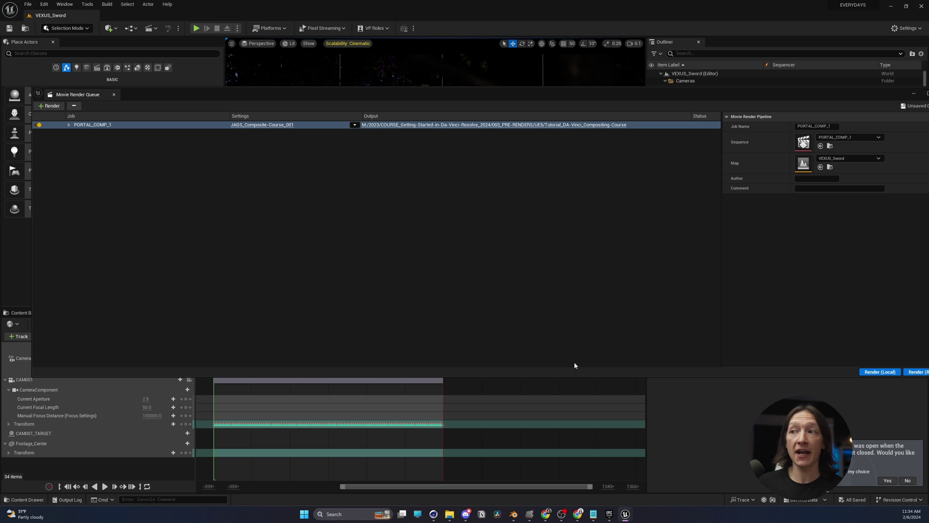
{"action": "left_click", "coordinate": [873, 374]}
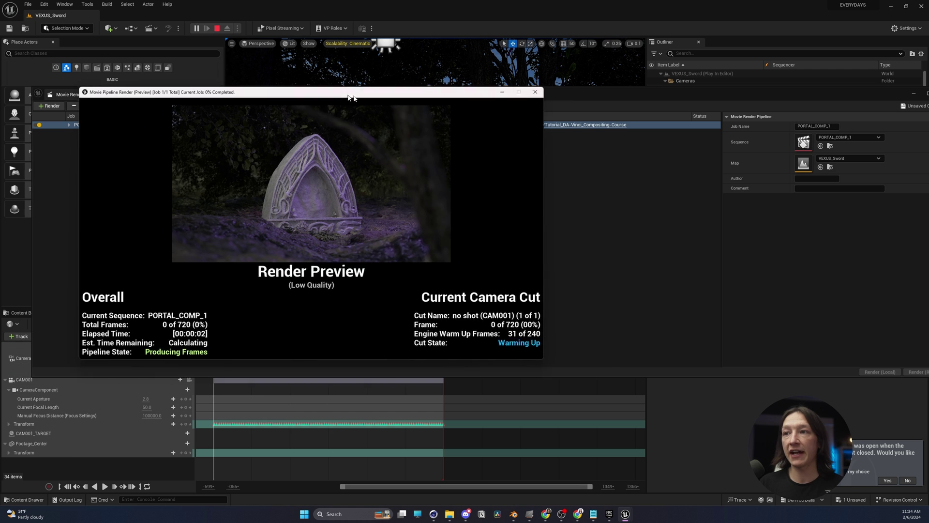
{"action": "left_click_drag", "start_coordinate": [349, 96], "coordinate": [405, 102]}
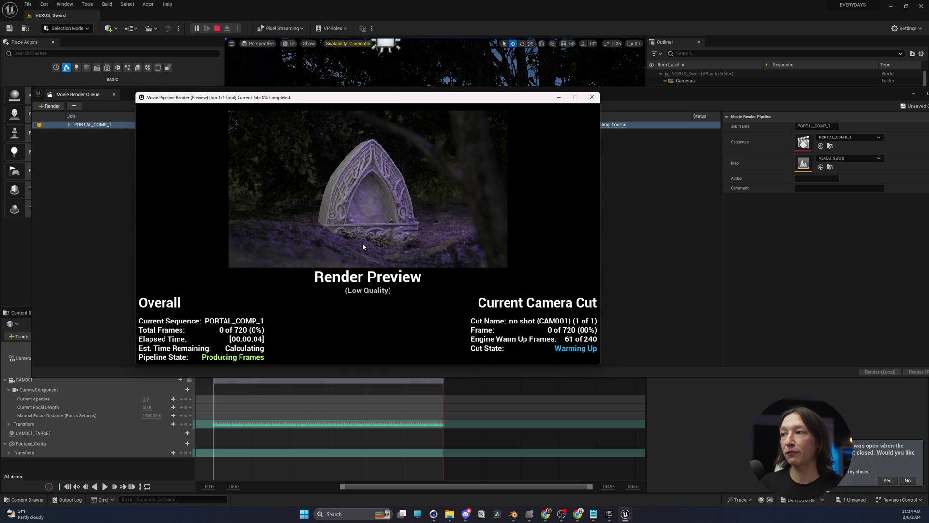